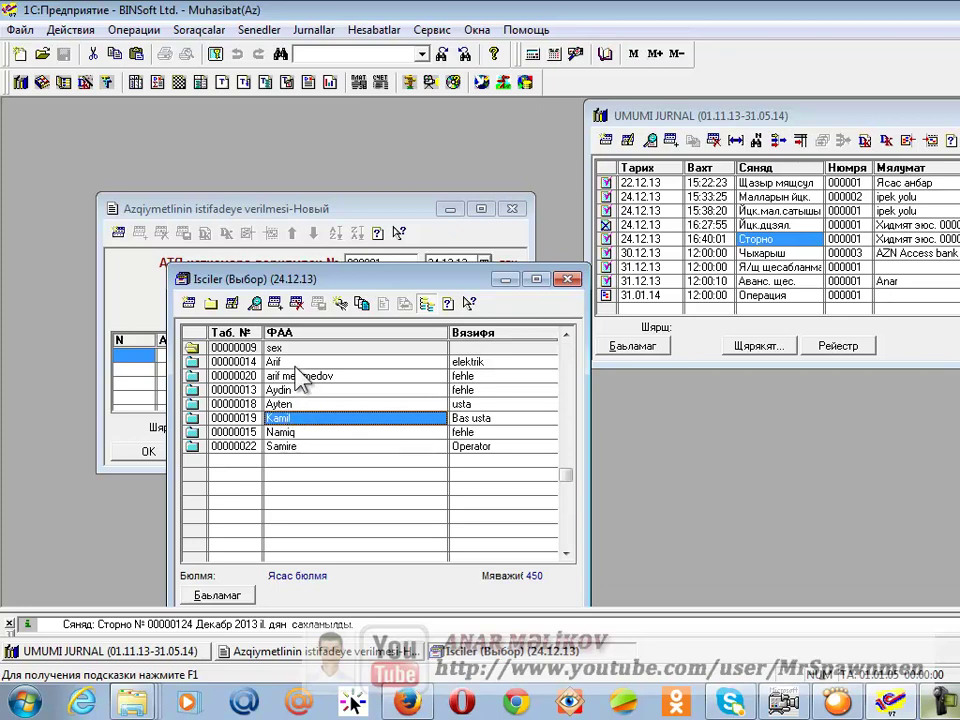
Step: Fill in the employee from the directory and set the document's usage purpose (Истифадя тяйинаты) to sex, code 00001
click(287, 390)
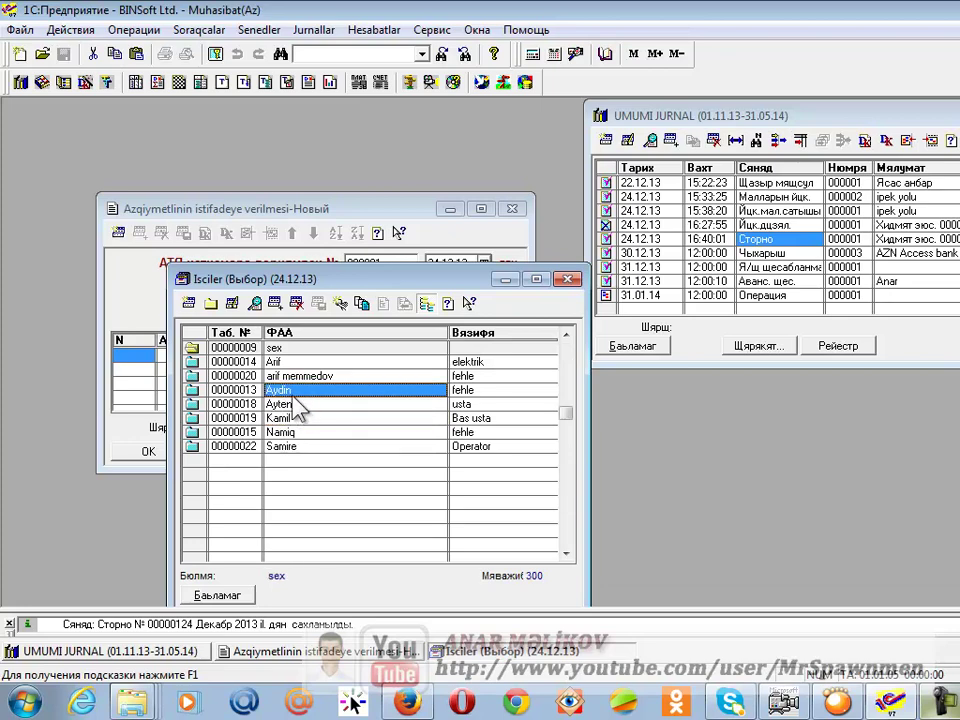
double_click(293, 389)
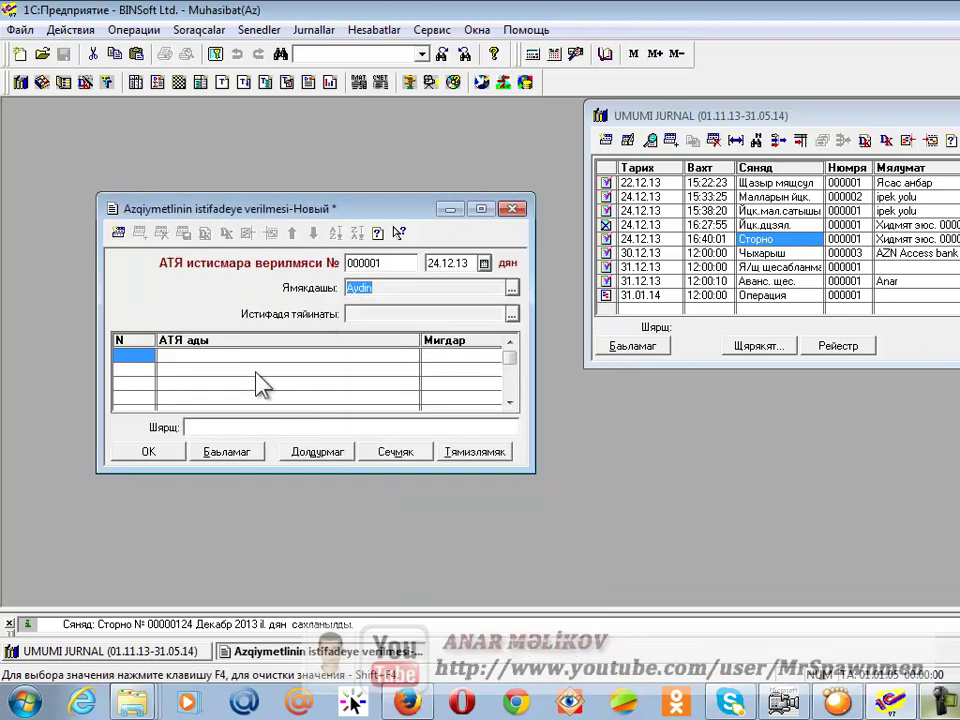
click(511, 316)
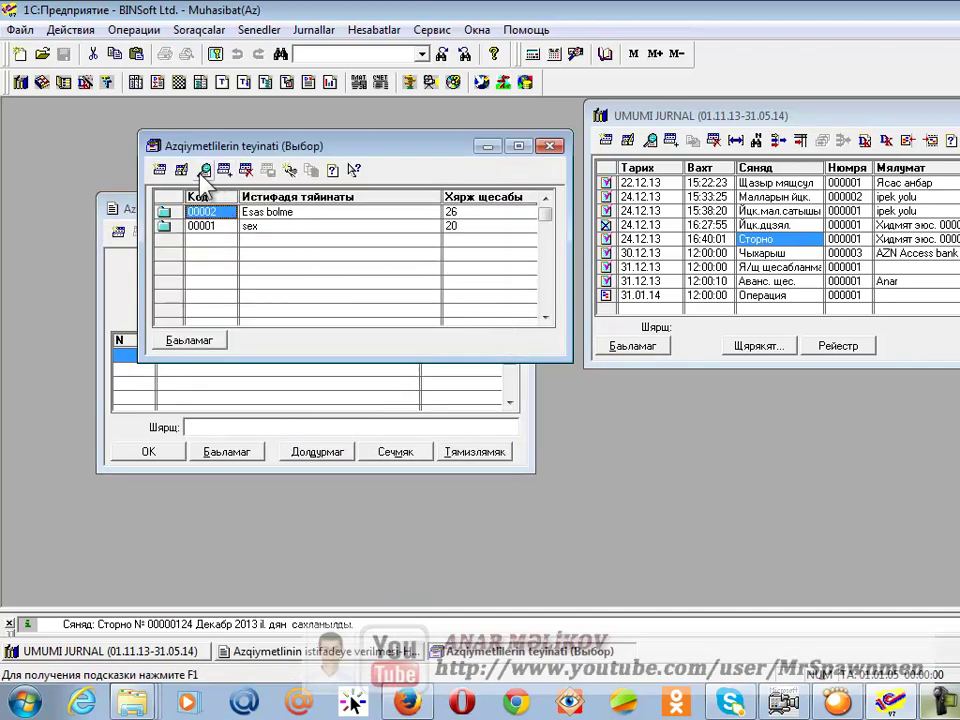
click(248, 226)
double_click(248, 225)
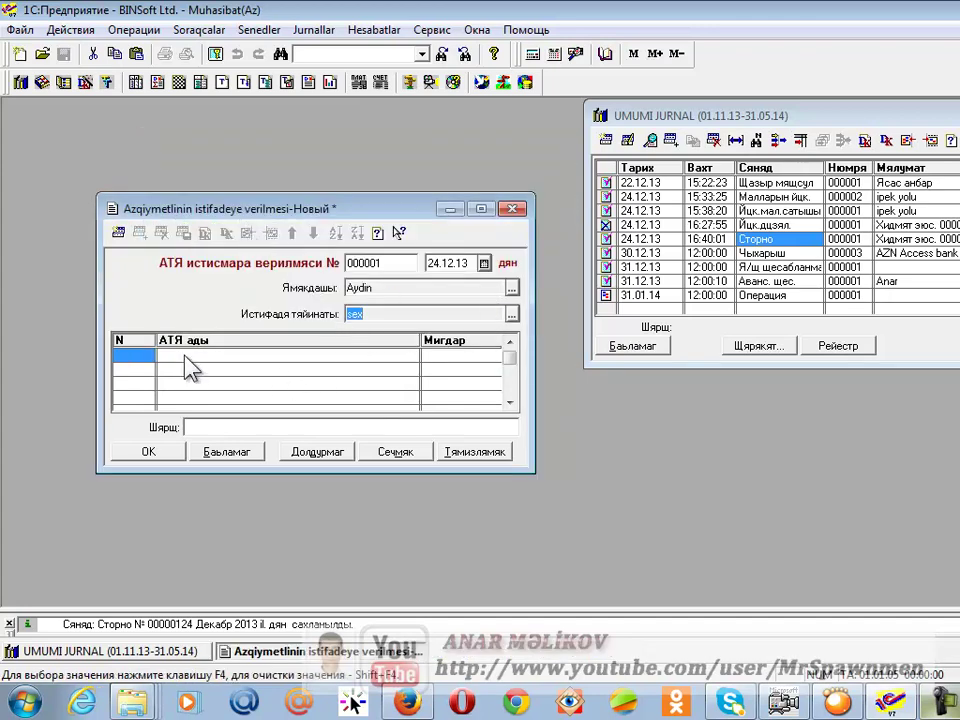
key(Return)
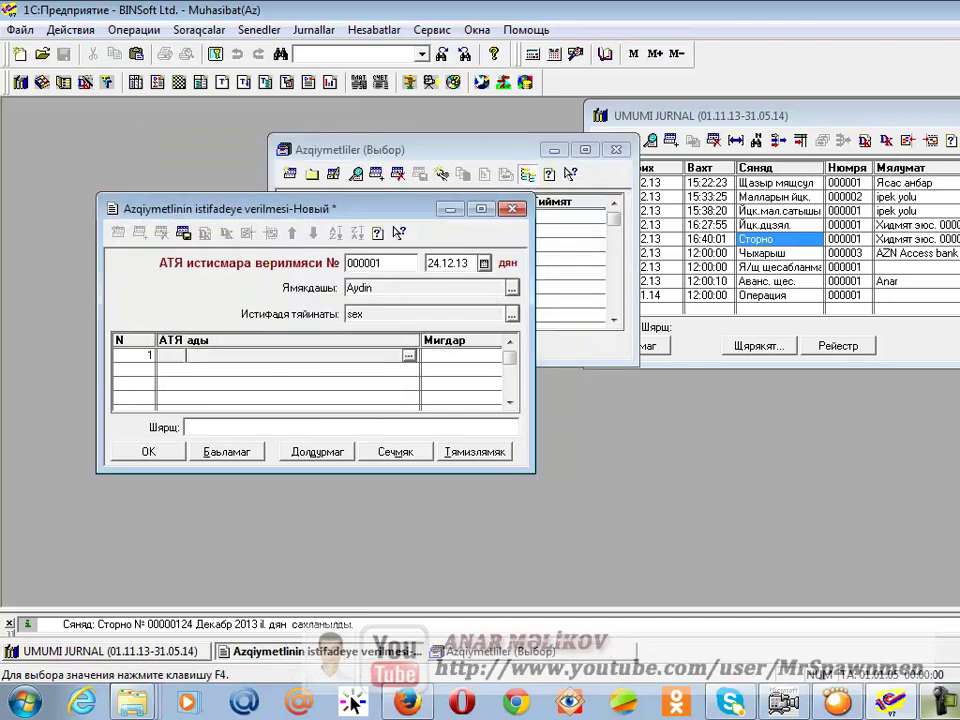
click(408, 356)
double_click(294, 219)
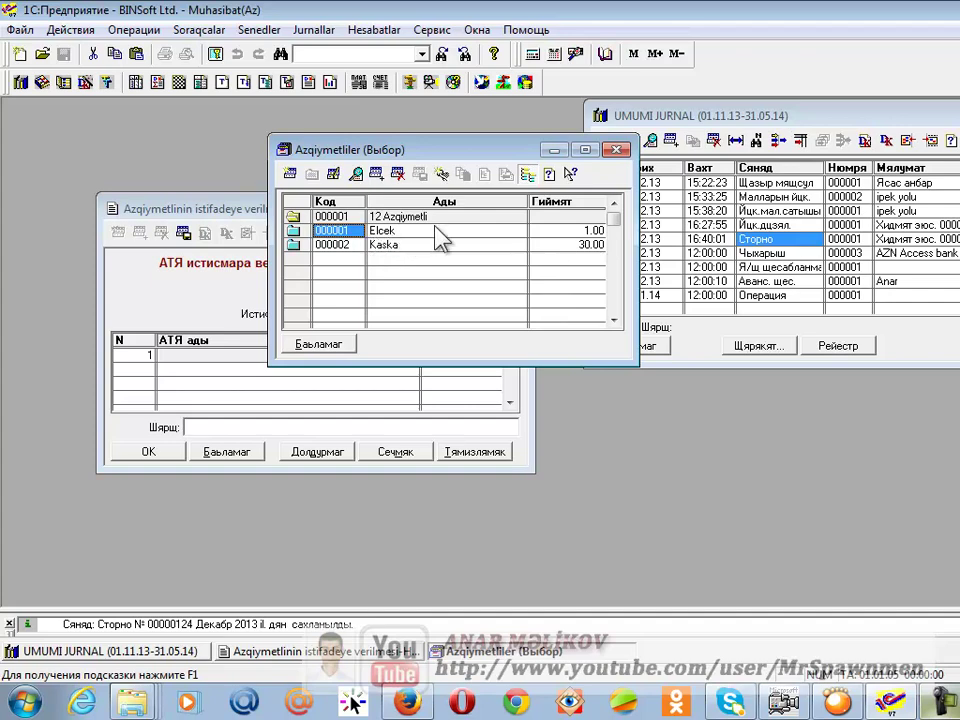
click(617, 149)
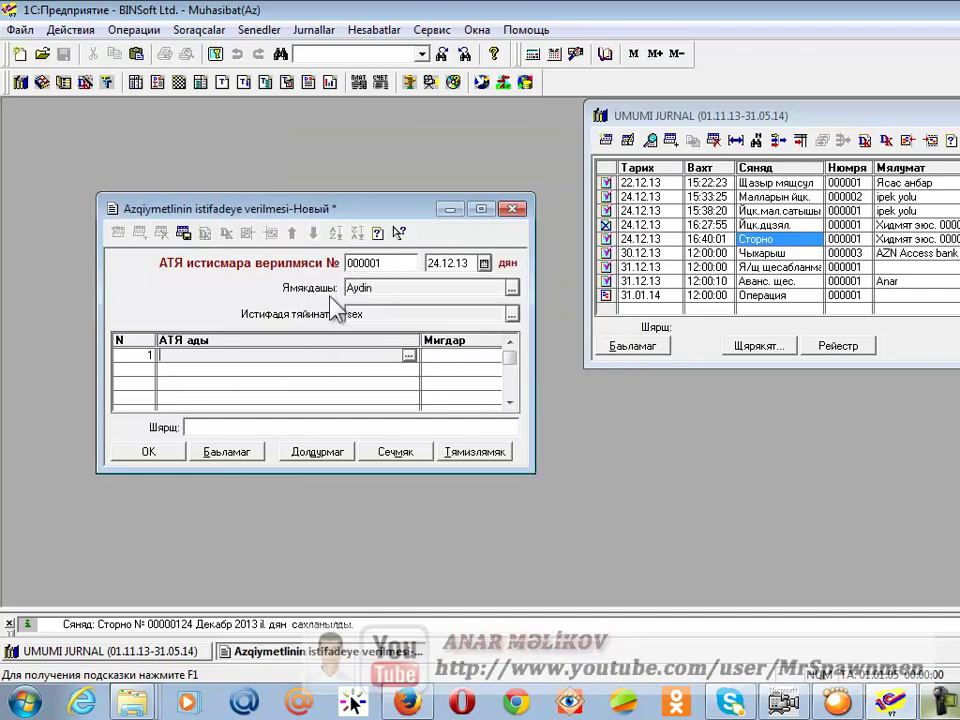
Step: Open the Azqiymetliler selection list for the document, expand the 12 Azqiymetli group and show balances in a column
click(396, 452)
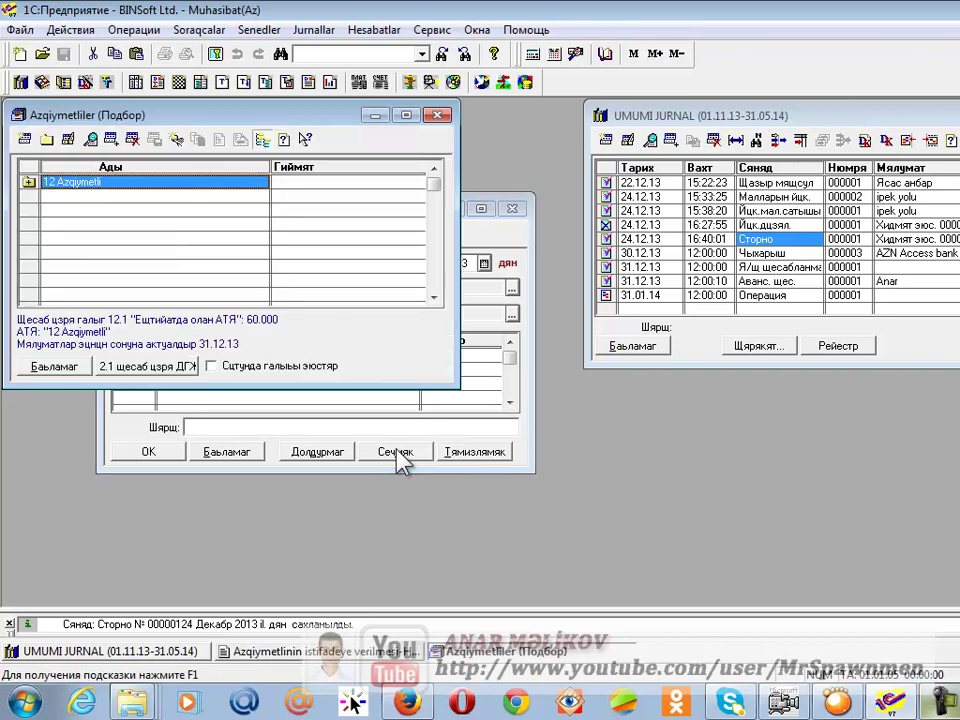
double_click(28, 184)
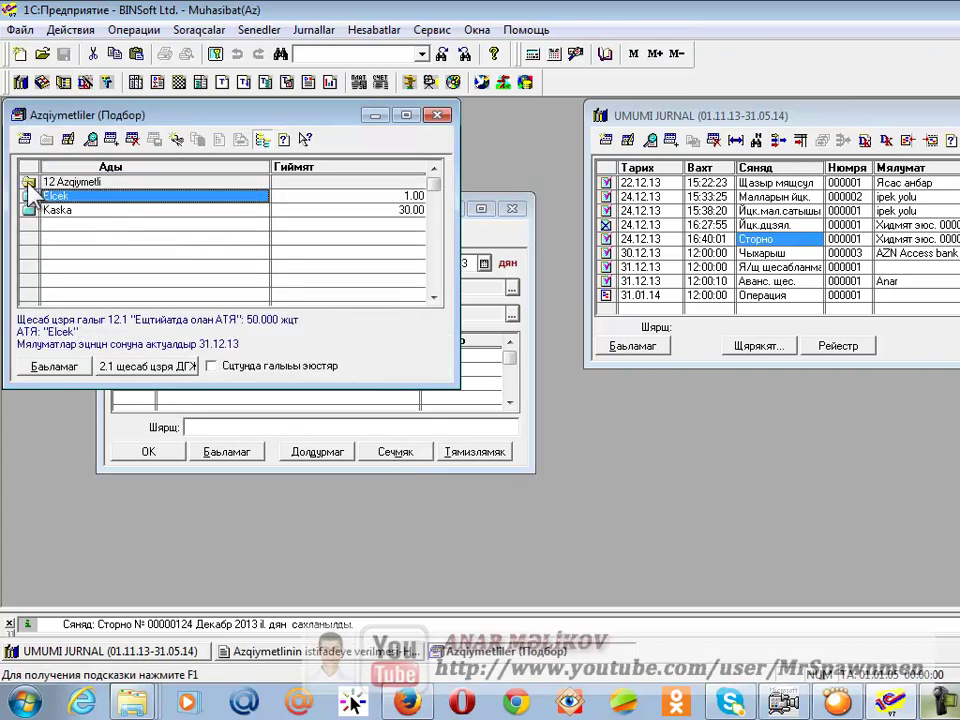
click(212, 366)
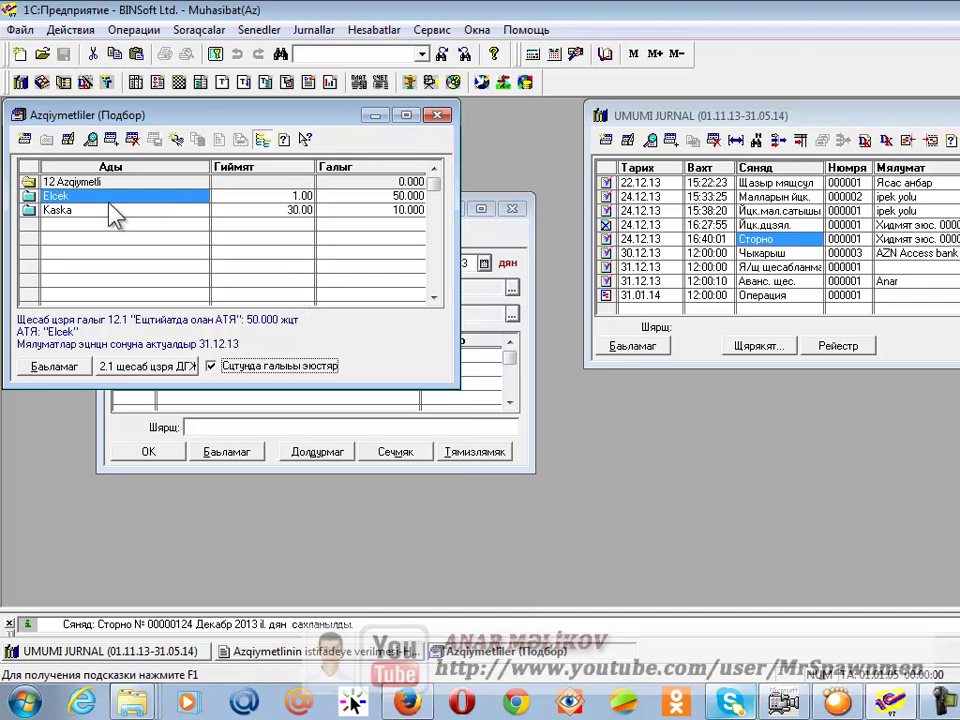
Step: Add Elcek and Kaska to the document with a quantity of 1.000 each and close the selection list
click(365, 197)
double_click(365, 197)
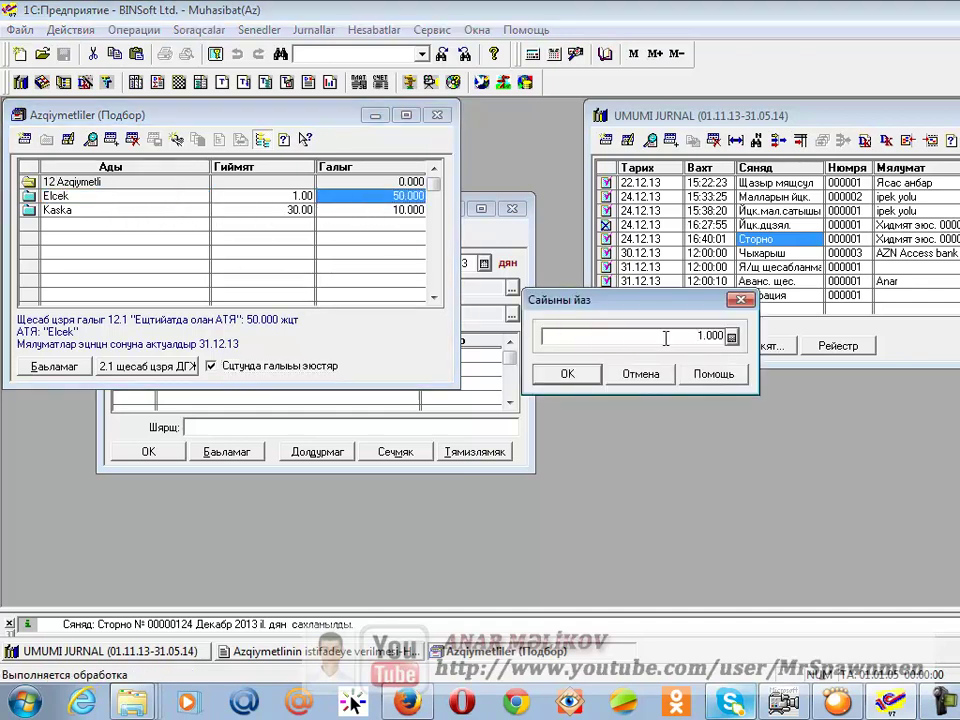
click(589, 372)
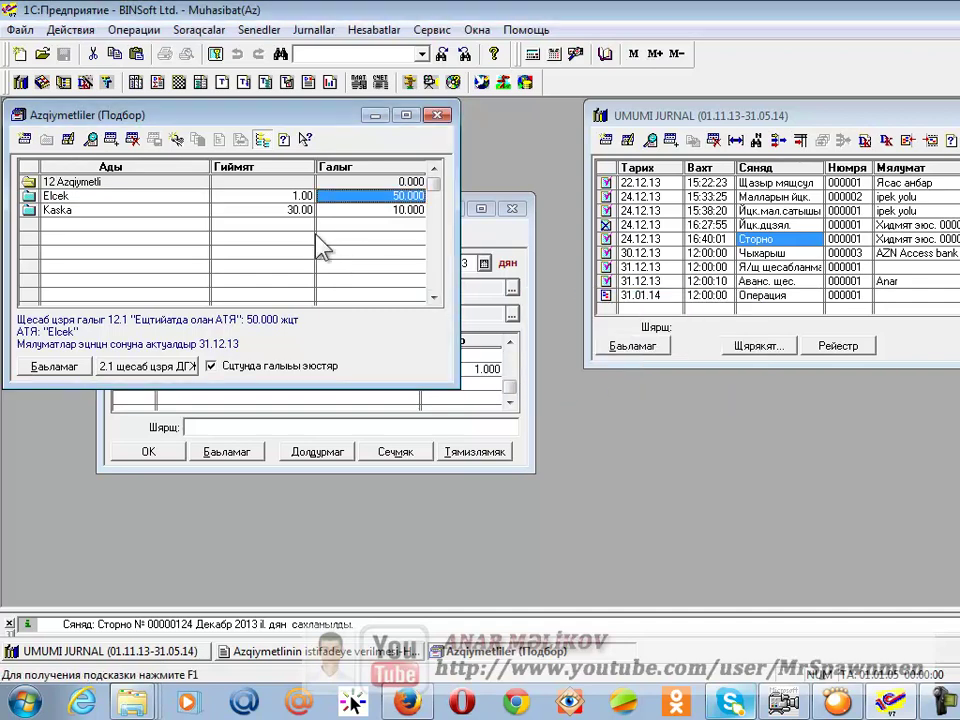
double_click(365, 211)
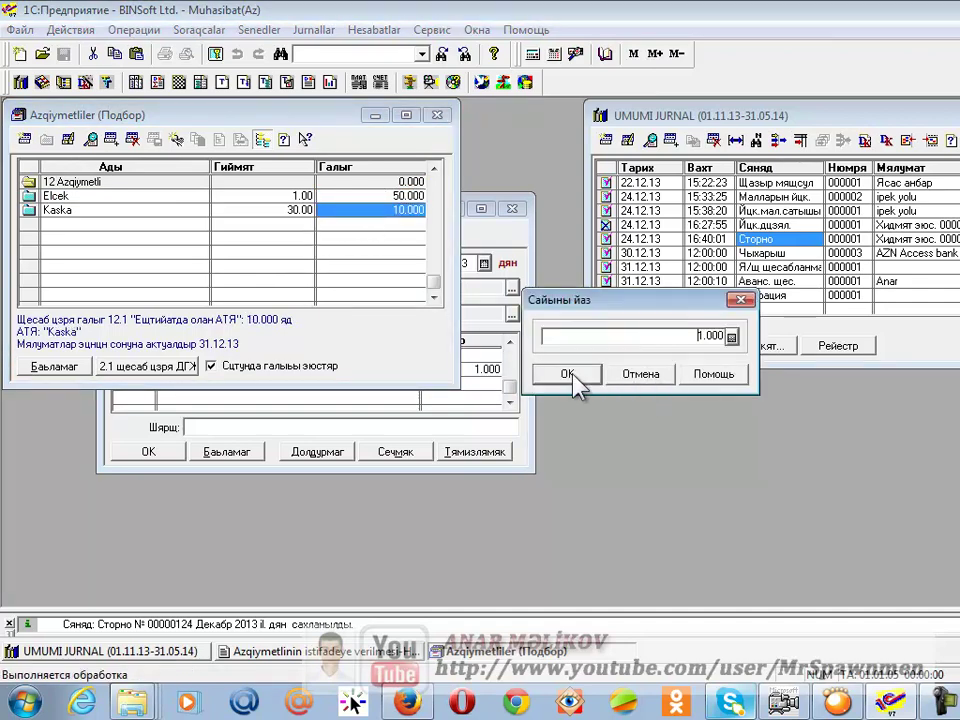
click(567, 374)
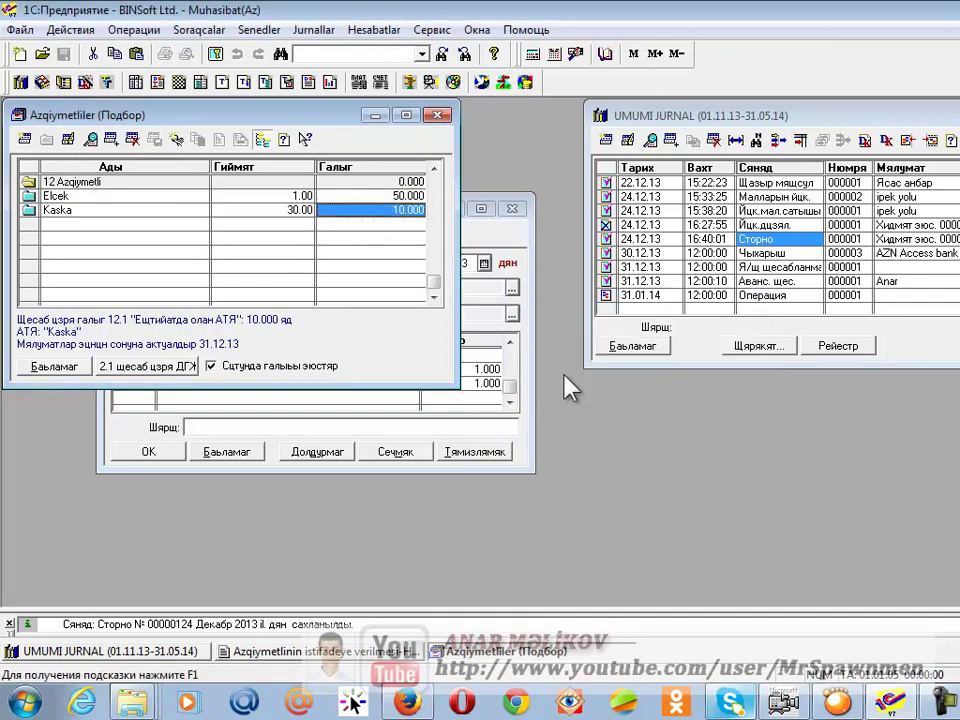
click(437, 117)
Step: Delete the empty first row of the item table, and save and post the document
click(207, 354)
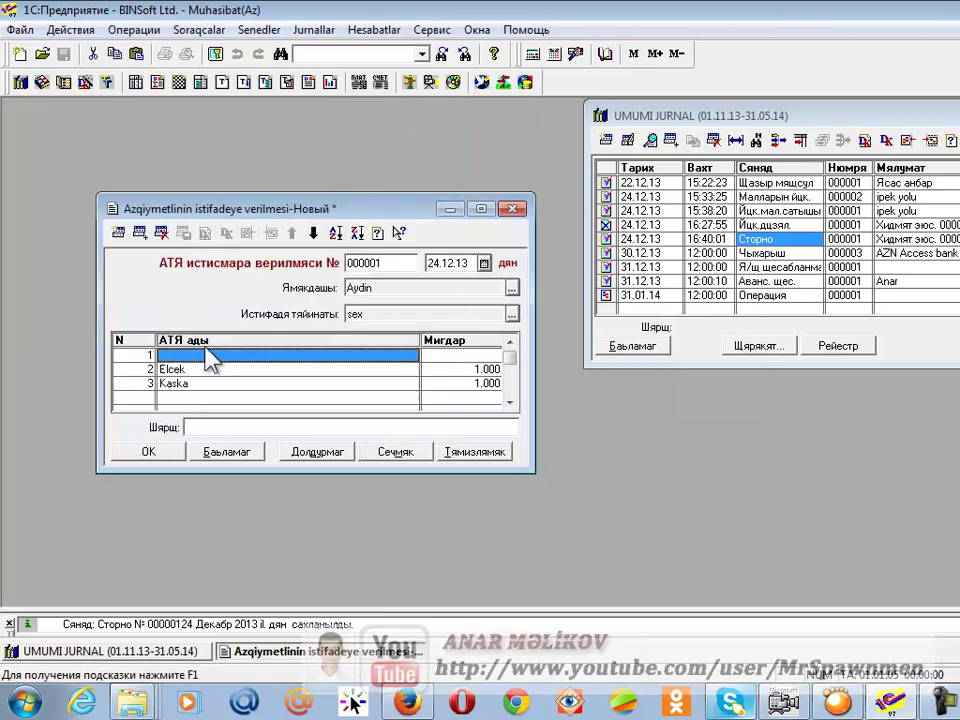
click(161, 232)
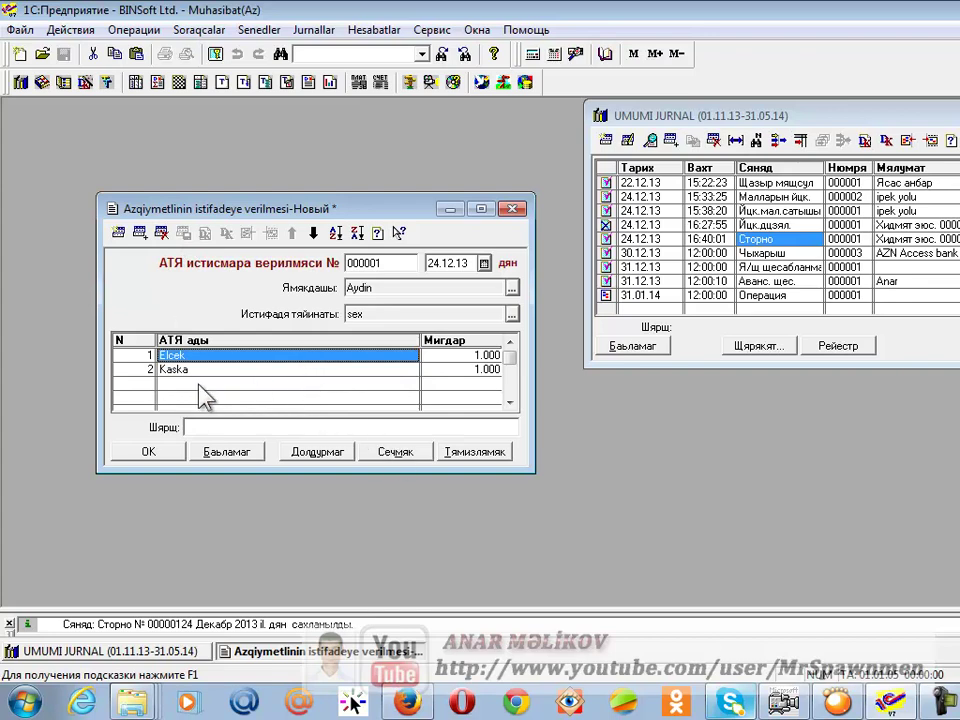
click(145, 453)
click(152, 450)
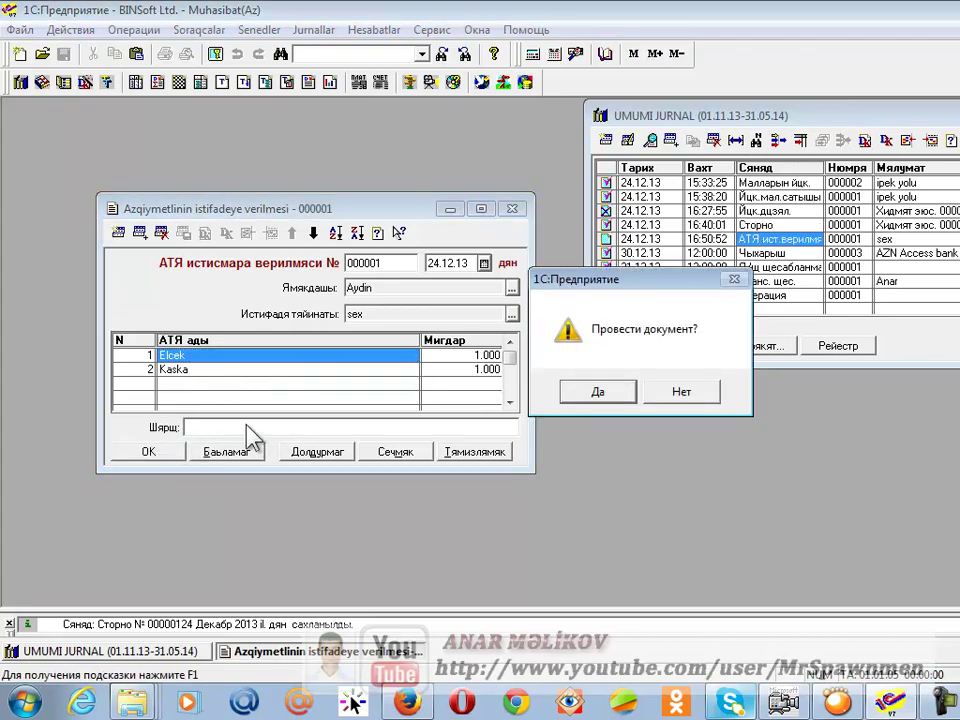
click(600, 391)
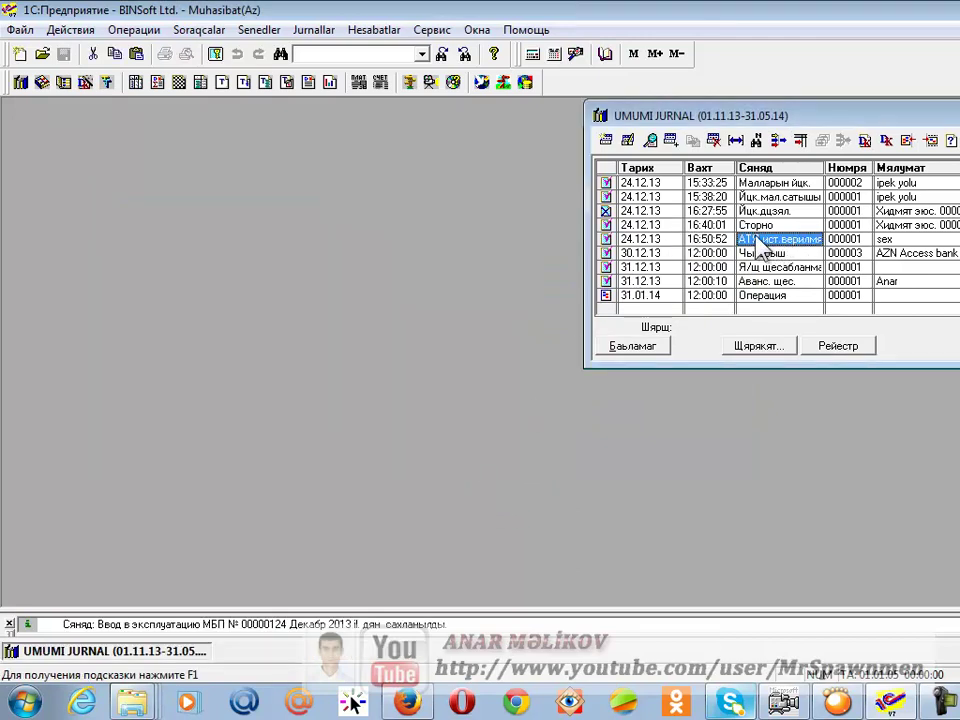
Step: Review the posted АТЯ ист.верилмяси document of 24.12.13 from the journal, and open its accounting entries
double_click(752, 242)
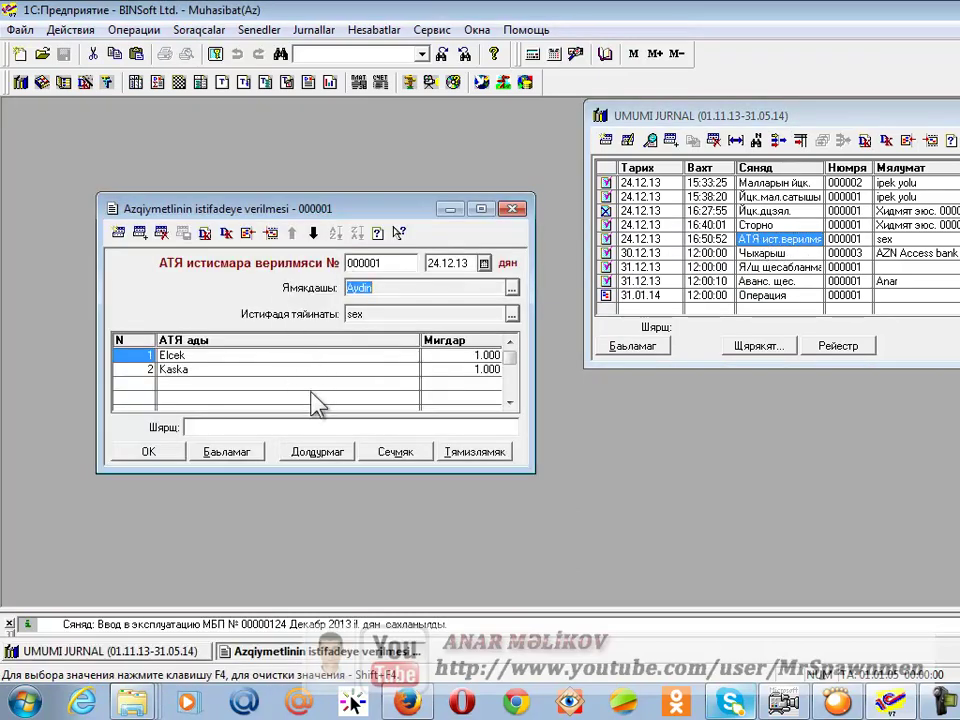
click(513, 210)
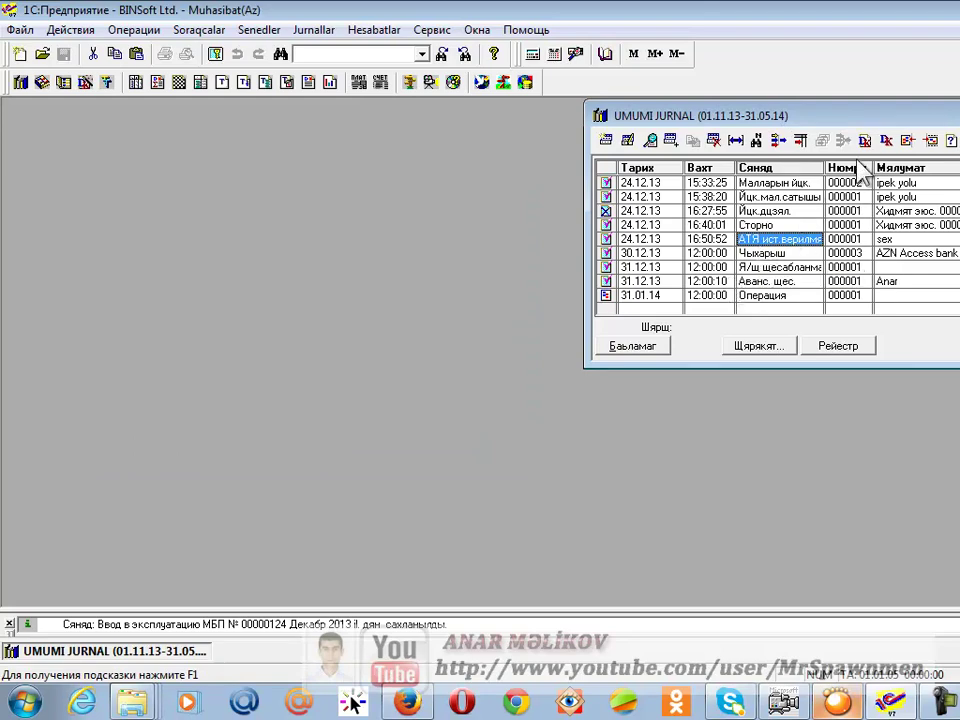
click(649, 139)
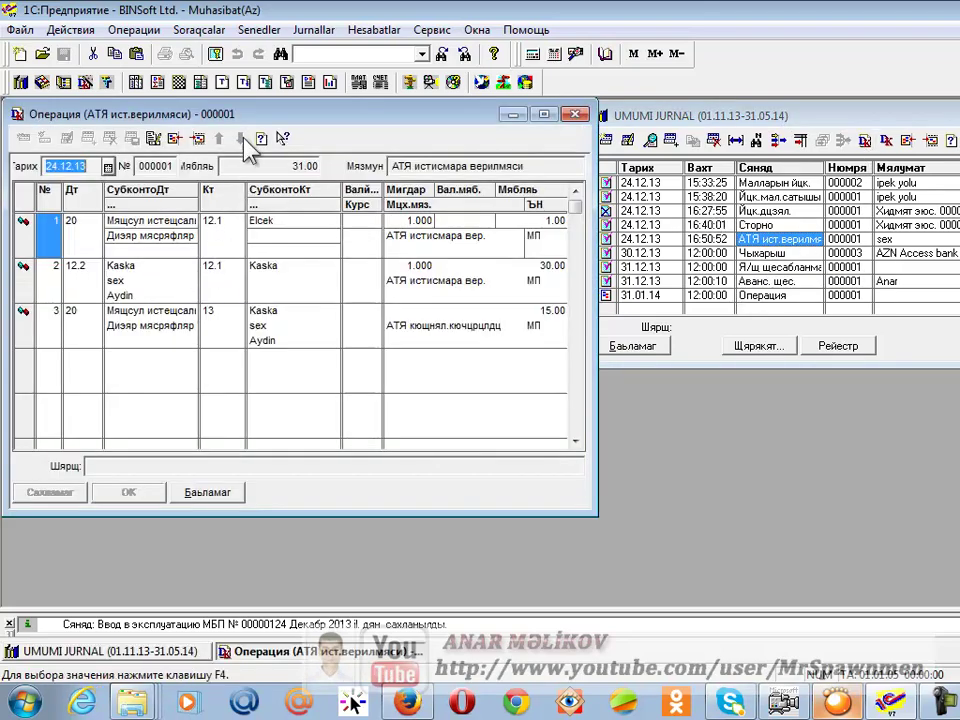
drag(248, 121, 334, 134)
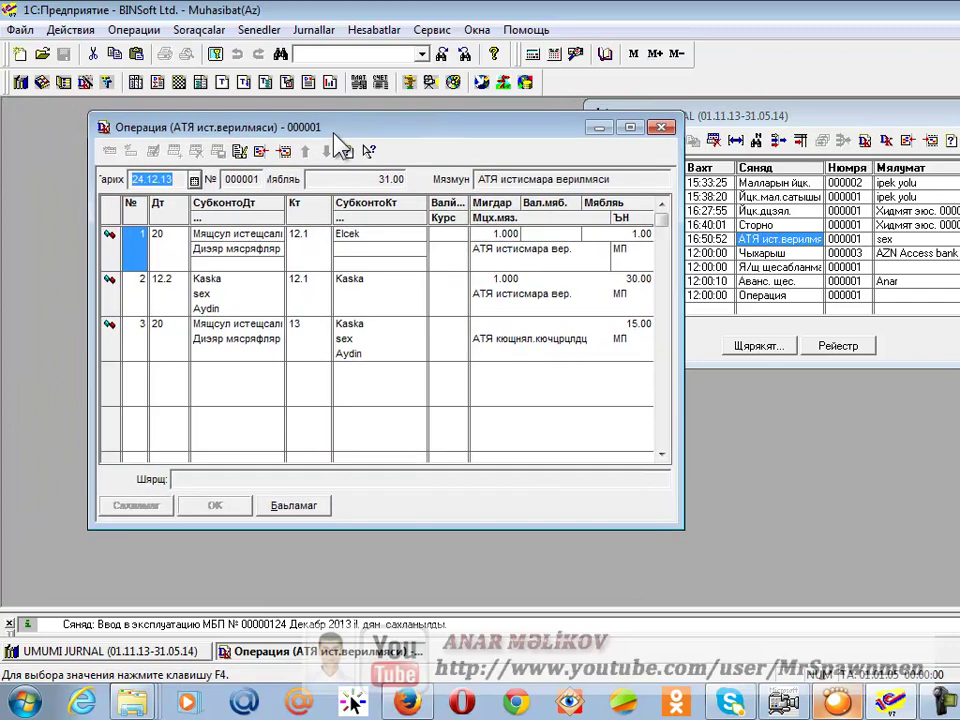
Step: Examine the debit and credit accounts, analytics and amounts of the three accounting entries for Elcek and Kaska
click(610, 236)
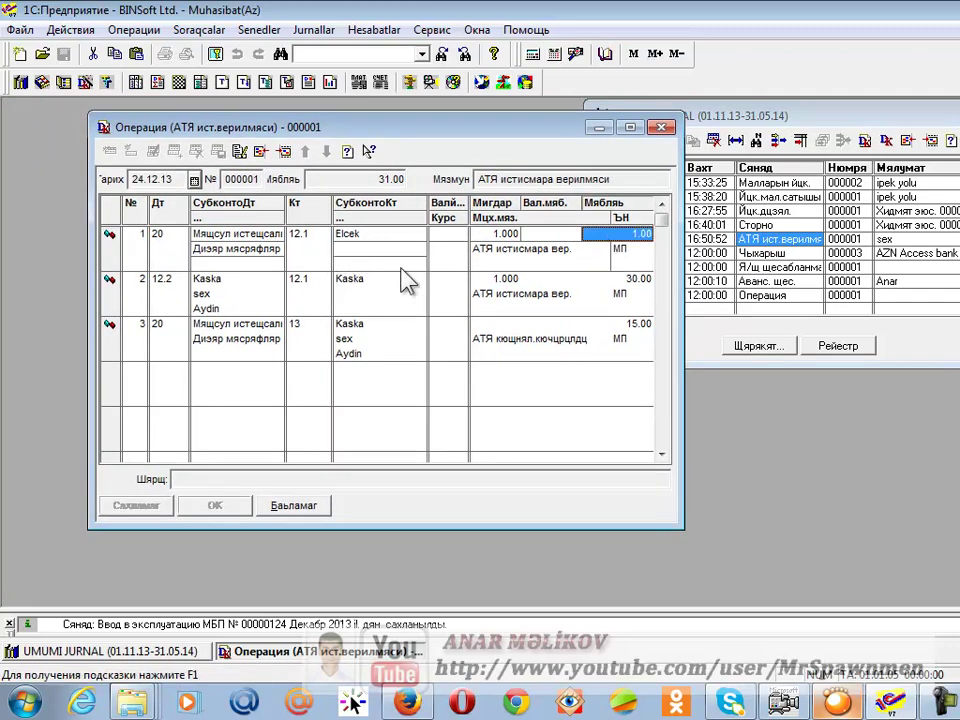
click(313, 262)
click(164, 264)
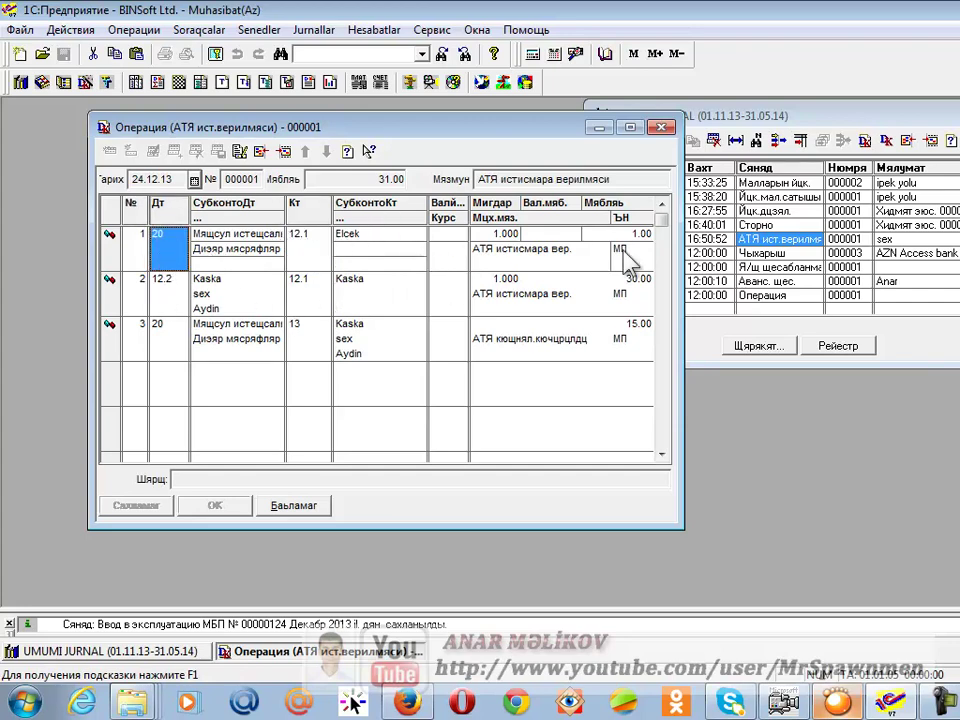
click(630, 297)
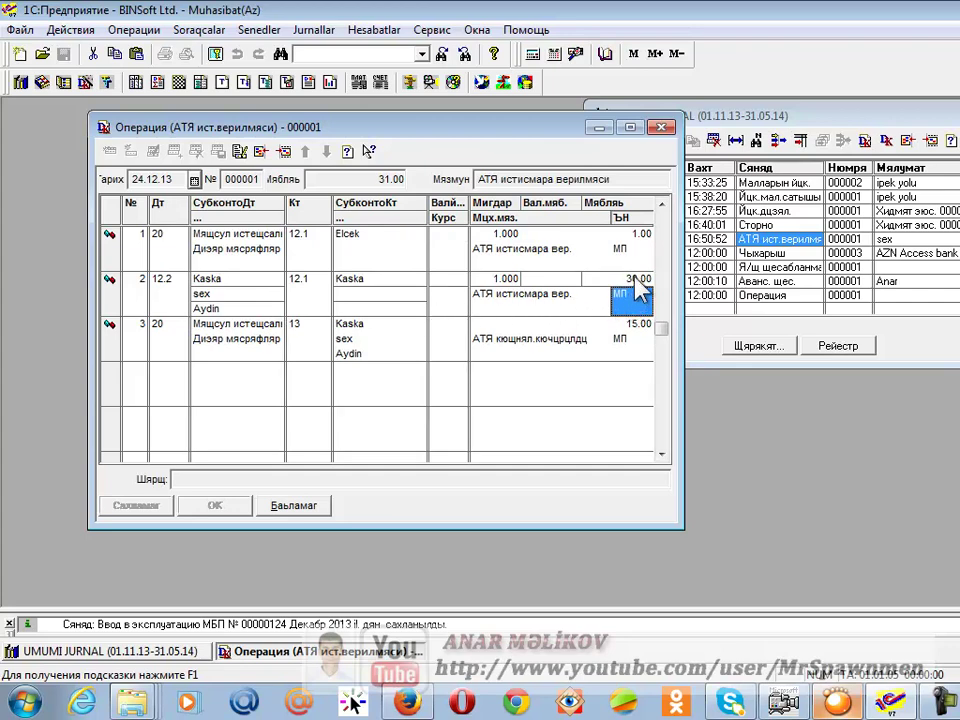
click(635, 279)
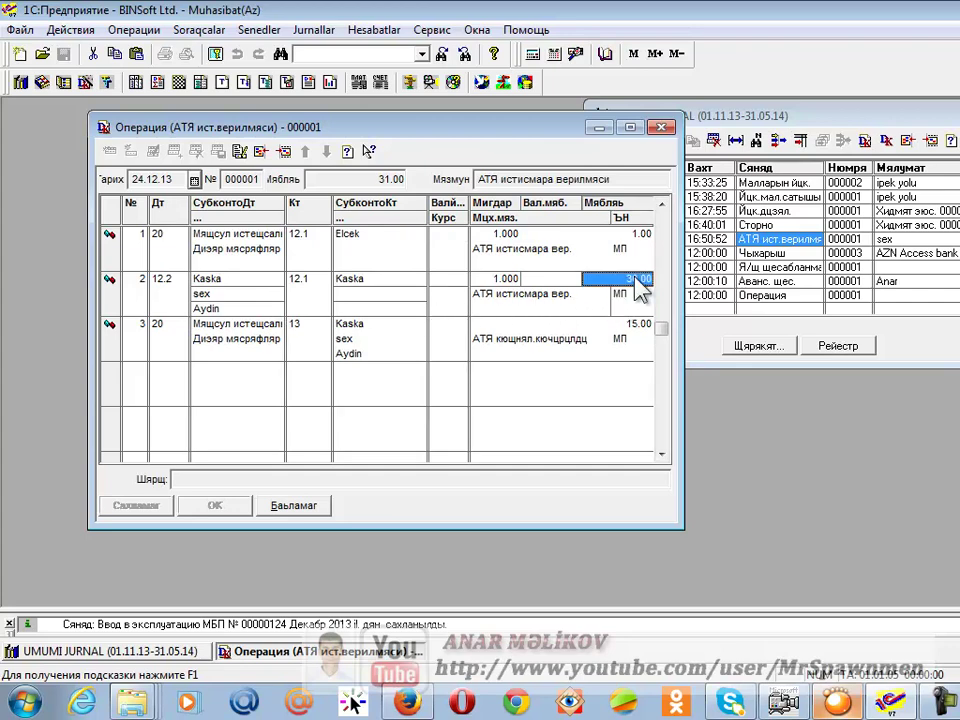
click(383, 282)
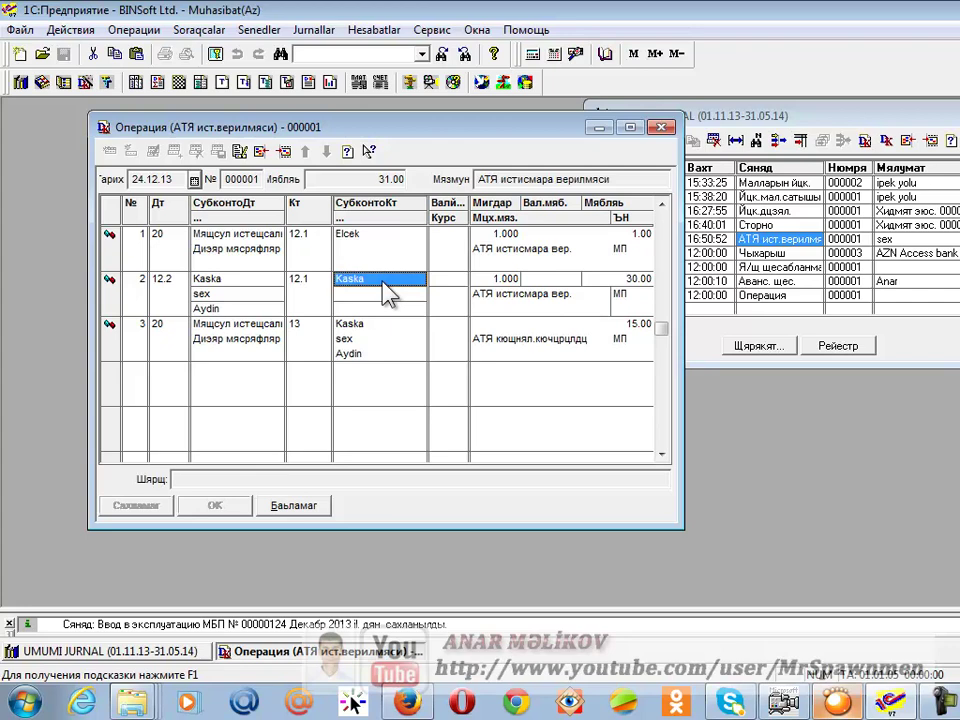
click(612, 340)
click(213, 338)
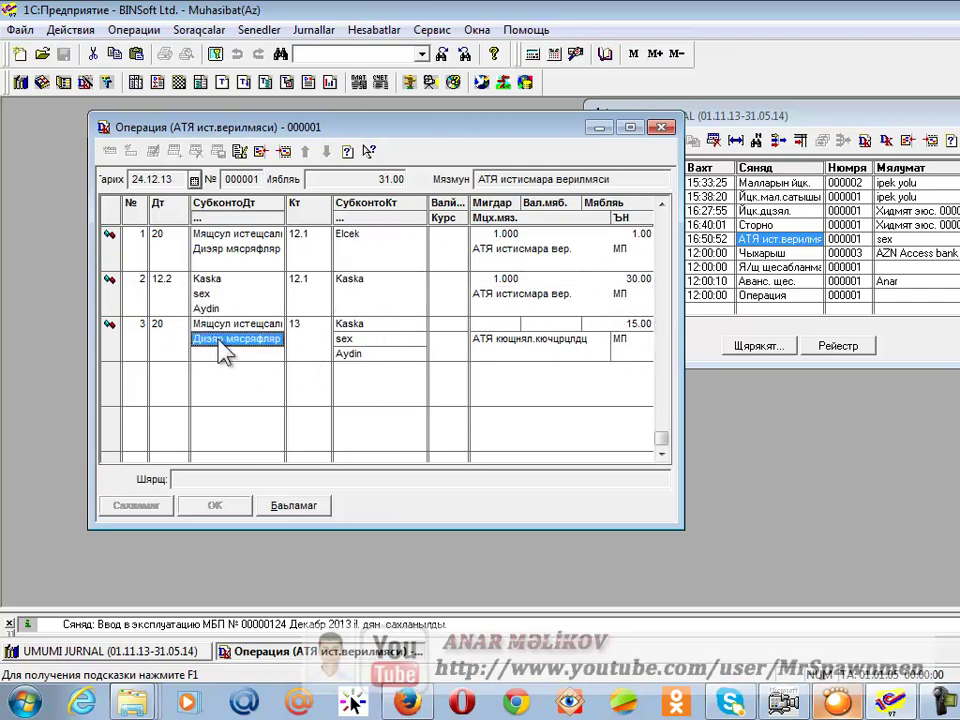
click(165, 325)
click(237, 308)
click(260, 30)
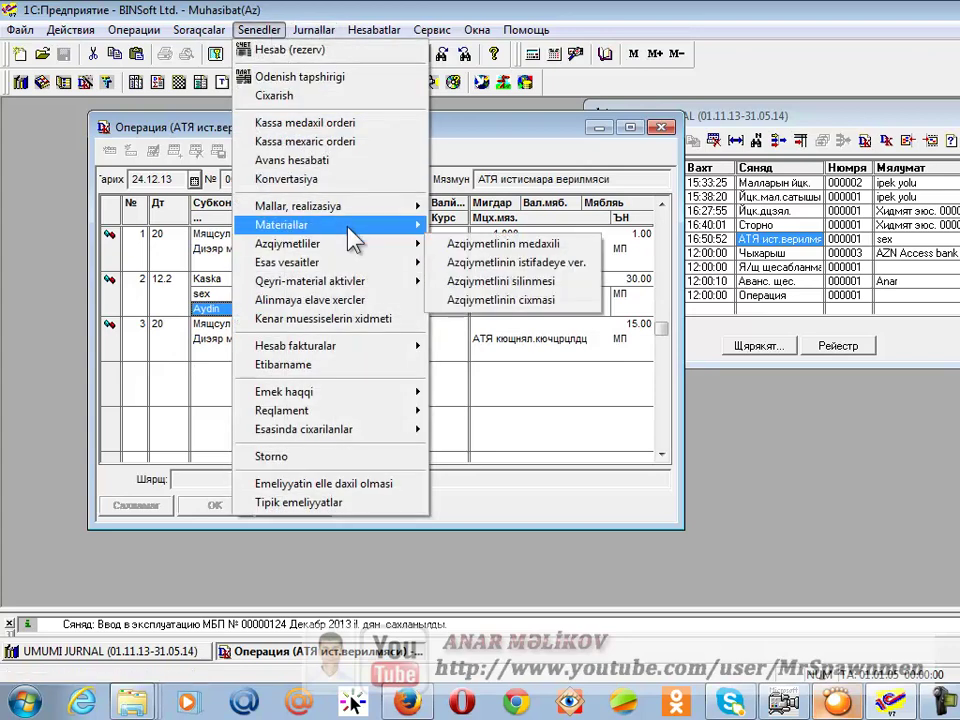
mouse_move(351, 250)
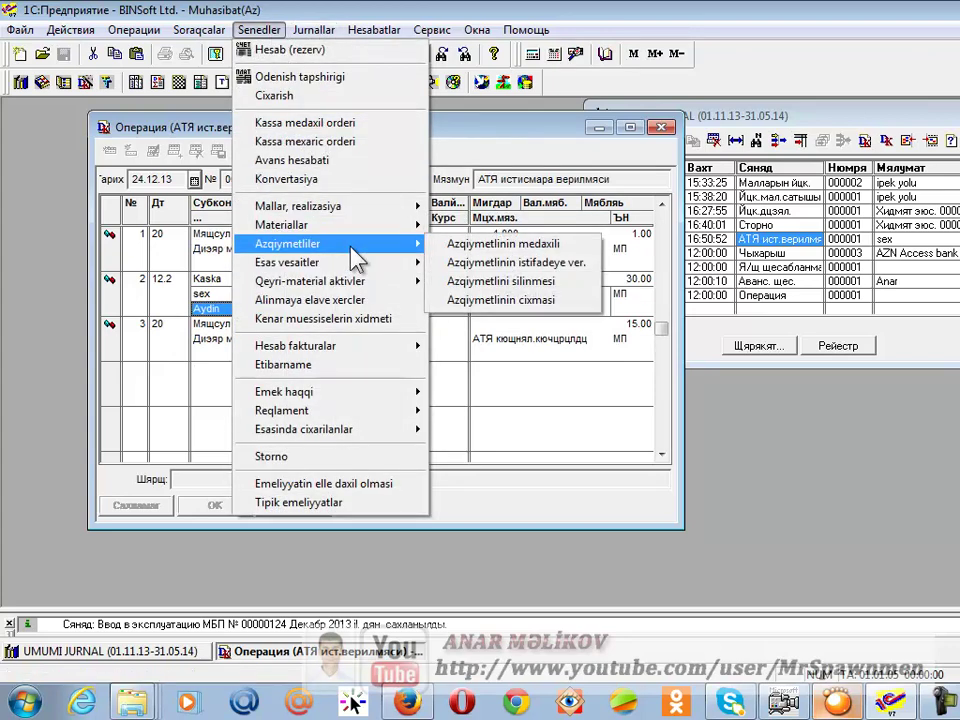
click(485, 244)
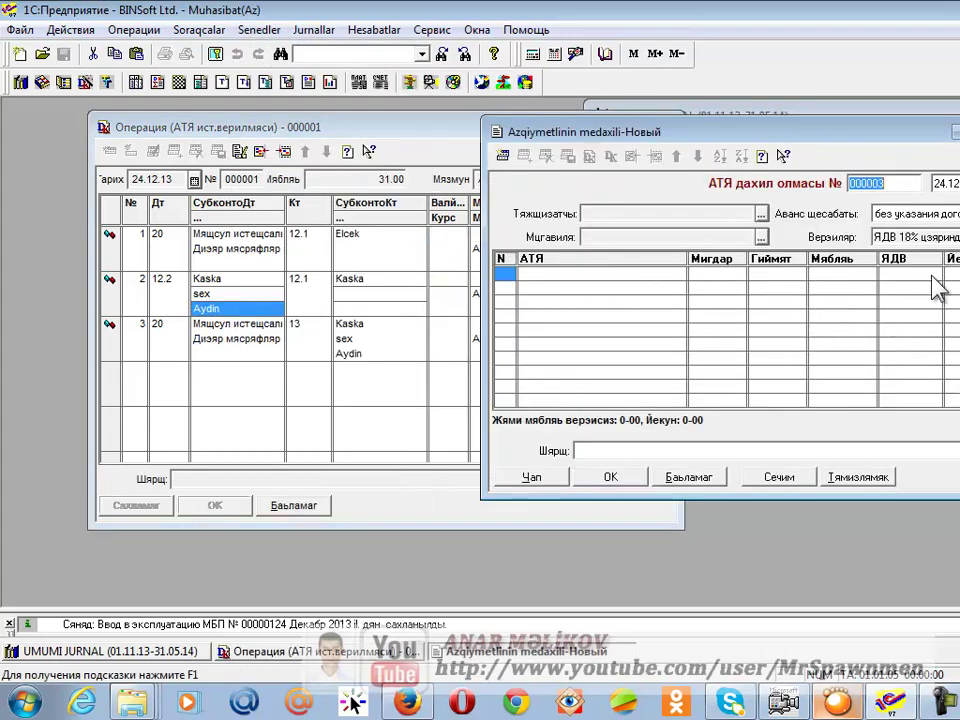
key(Escape)
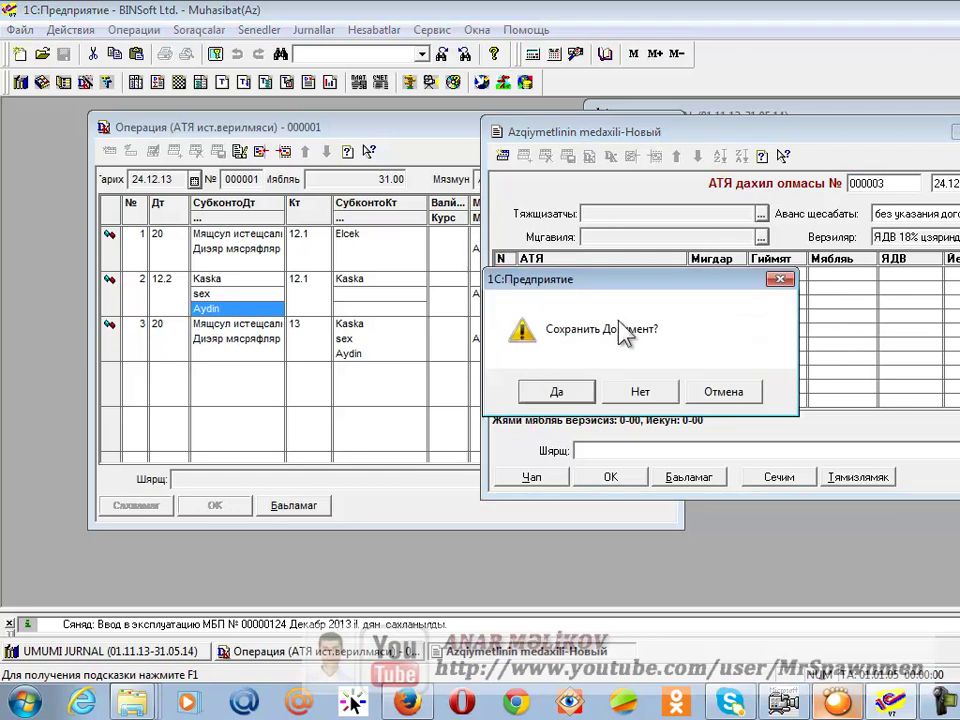
click(645, 395)
Step: Open the Azqiymetliler directory and expand the 12 Azqiymetli group to view its items
click(196, 30)
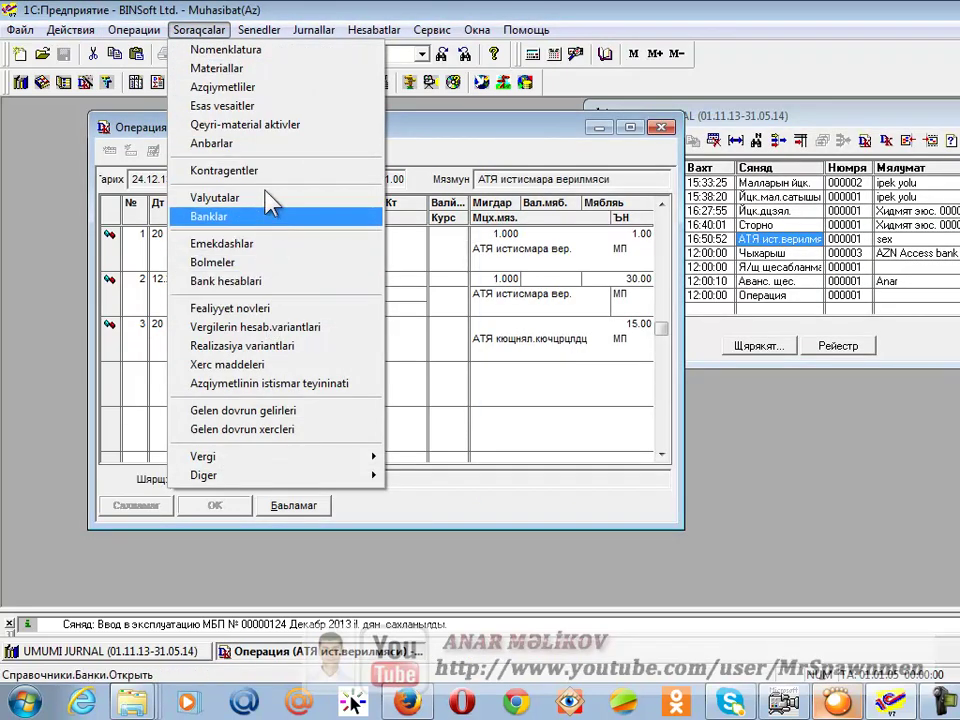
click(274, 88)
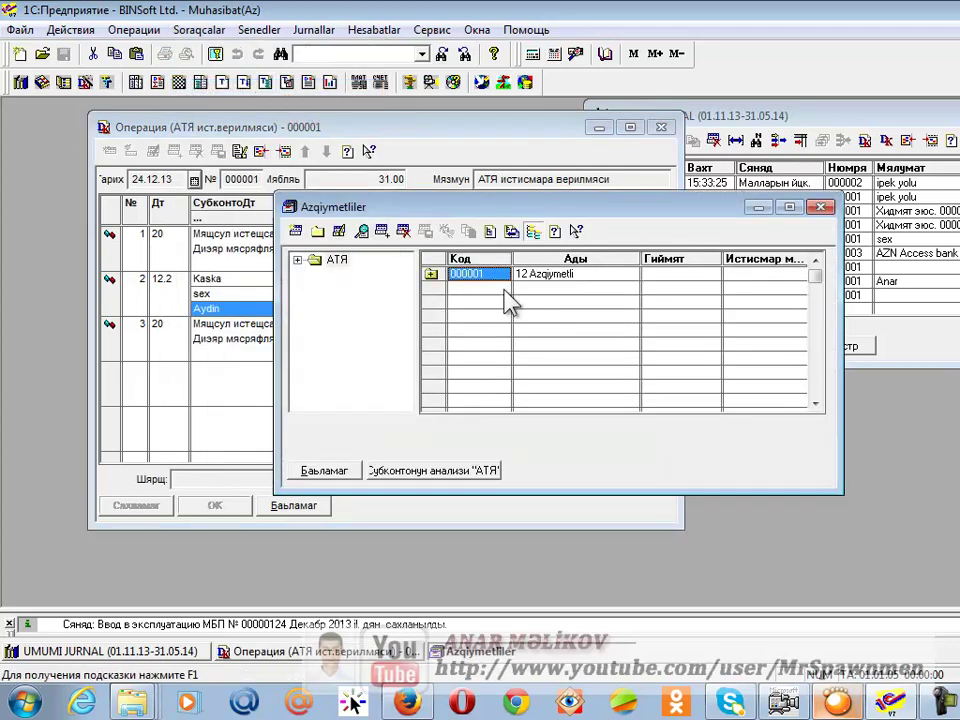
double_click(432, 274)
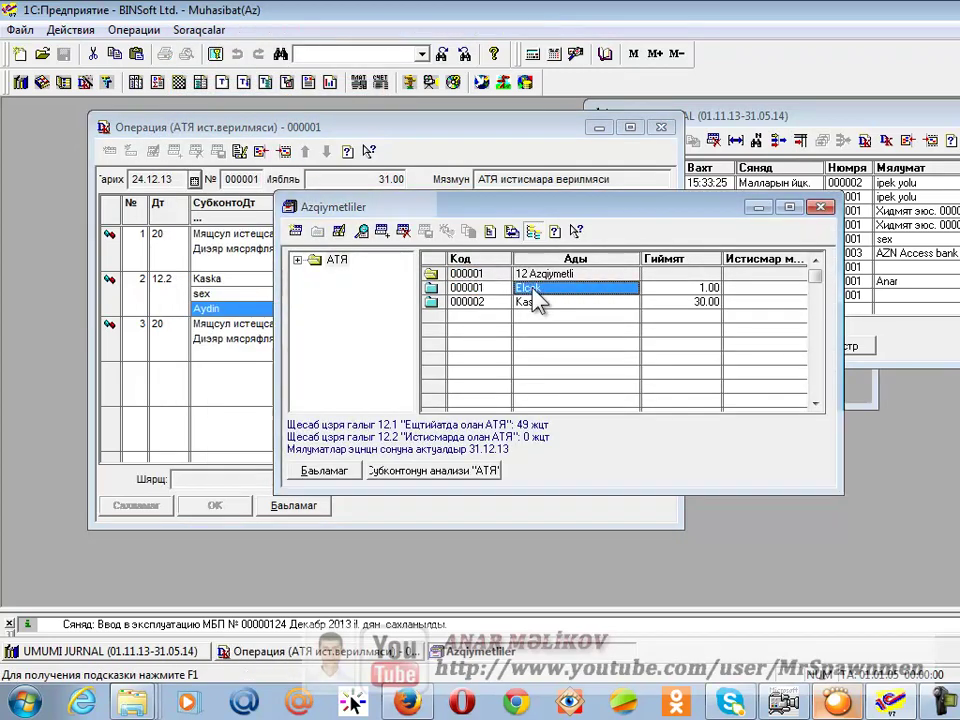
Step: Review the Elcek item card with its 50 % depreciation method and price, and close the card and the Azqiymetliler directory
double_click(534, 291)
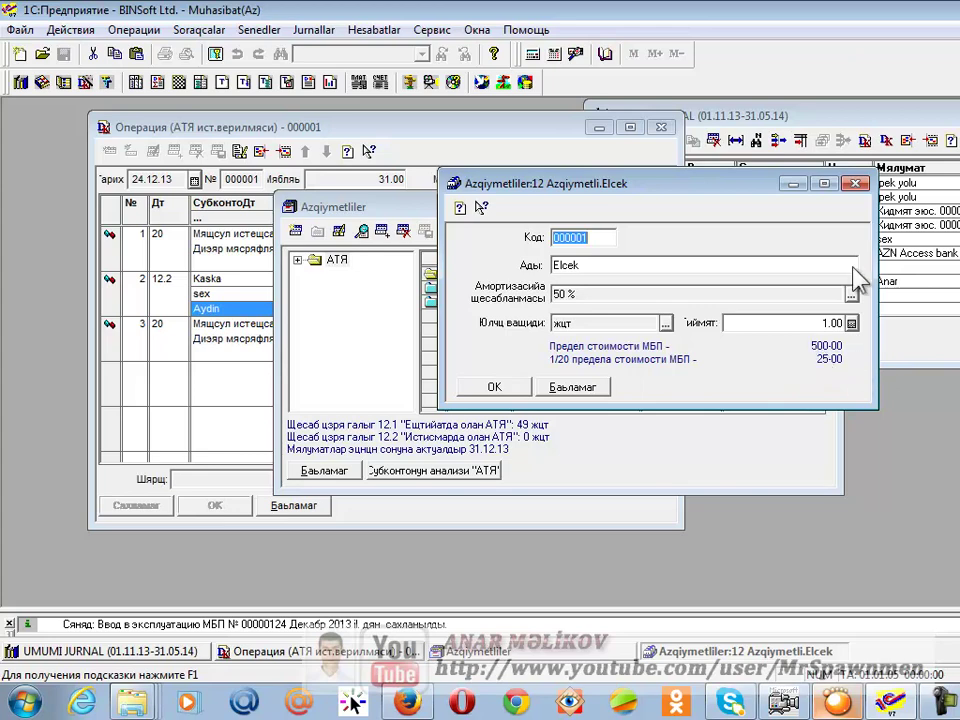
click(855, 184)
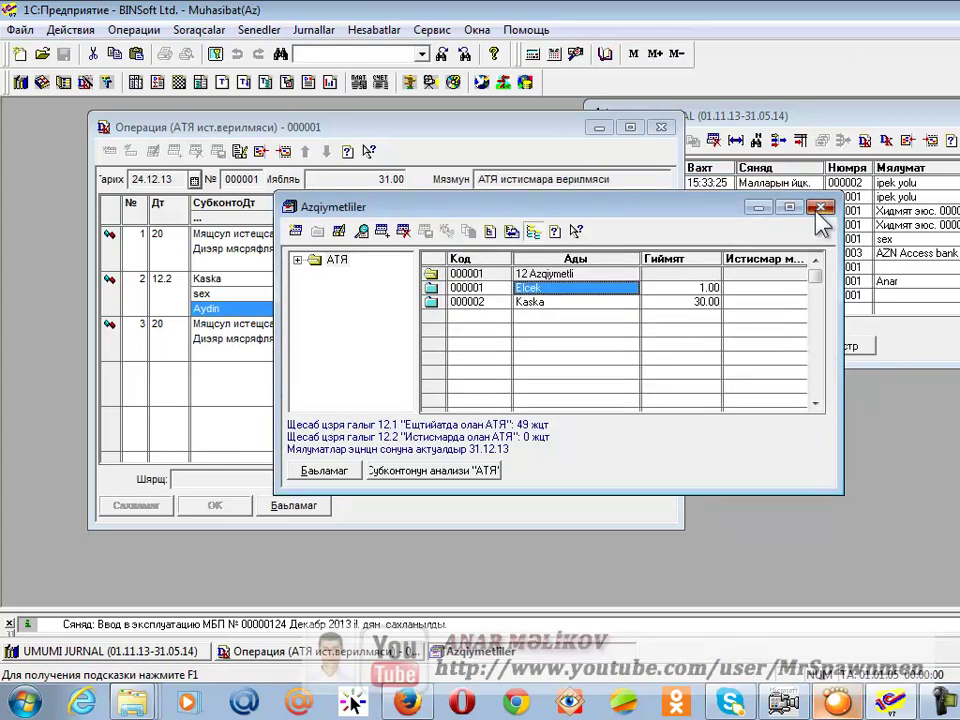
click(820, 208)
Step: Compare Kaska's transfer amount in entry 2 with its depreciation amount in entry 3, and close the operation
click(612, 280)
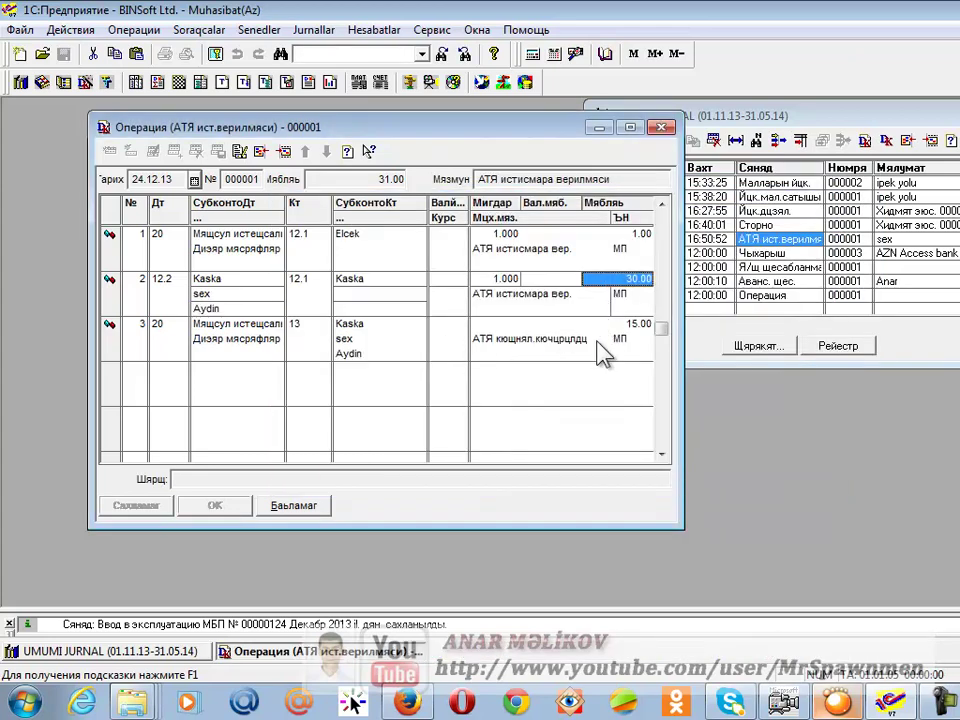
click(600, 350)
click(618, 280)
click(622, 345)
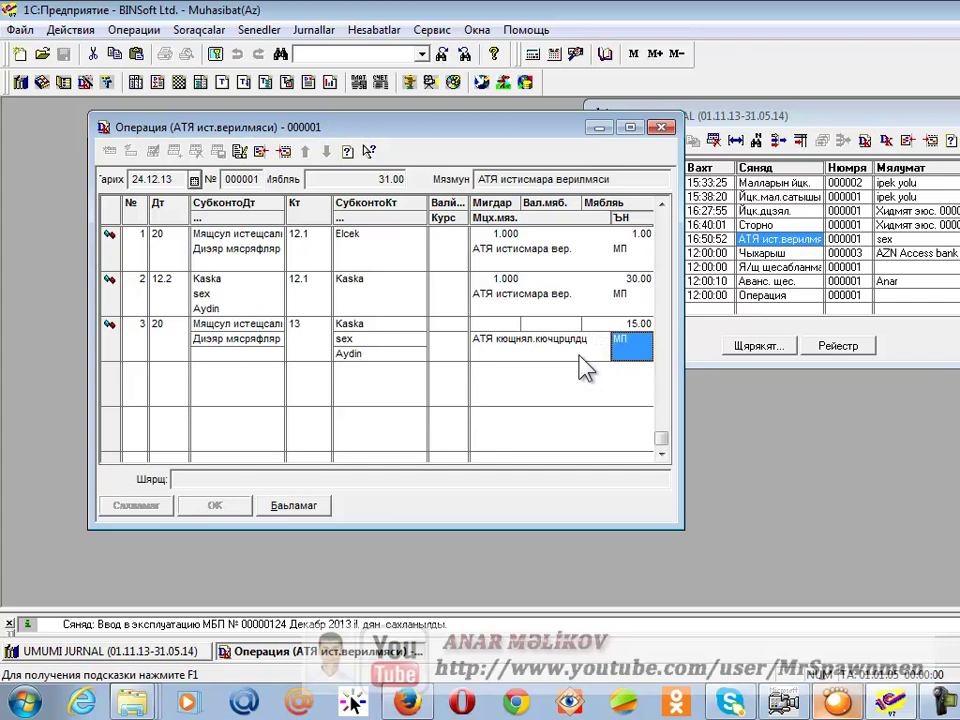
key(Escape)
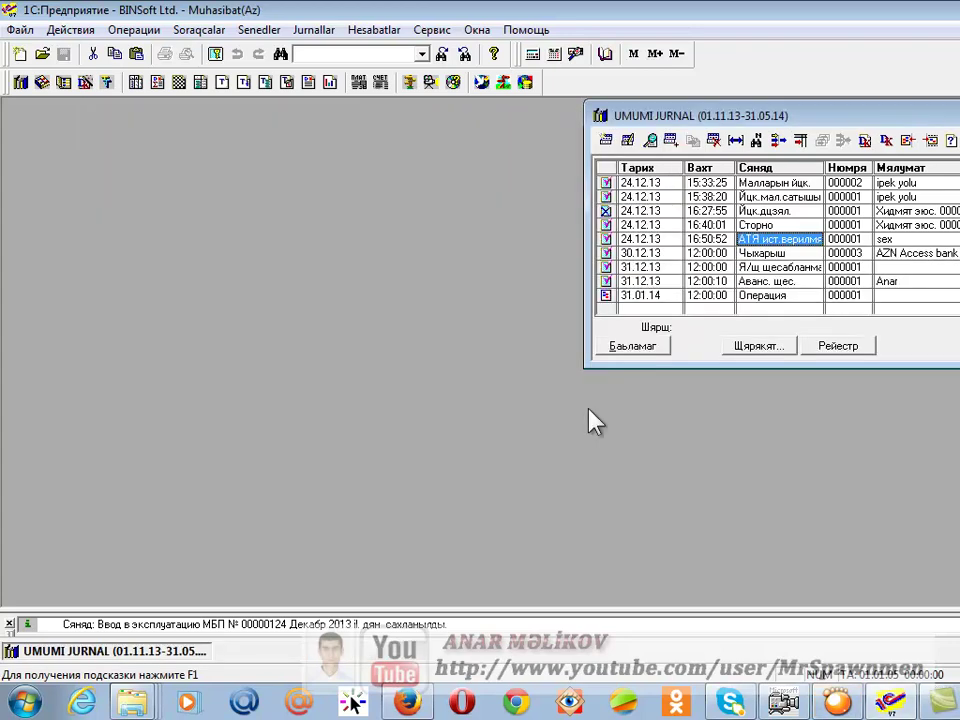
Step: Generate the Hesab uzre dovriyye-qaliq cedveli report for account 12 with the breakdown by sub-accounts enabled
click(385, 32)
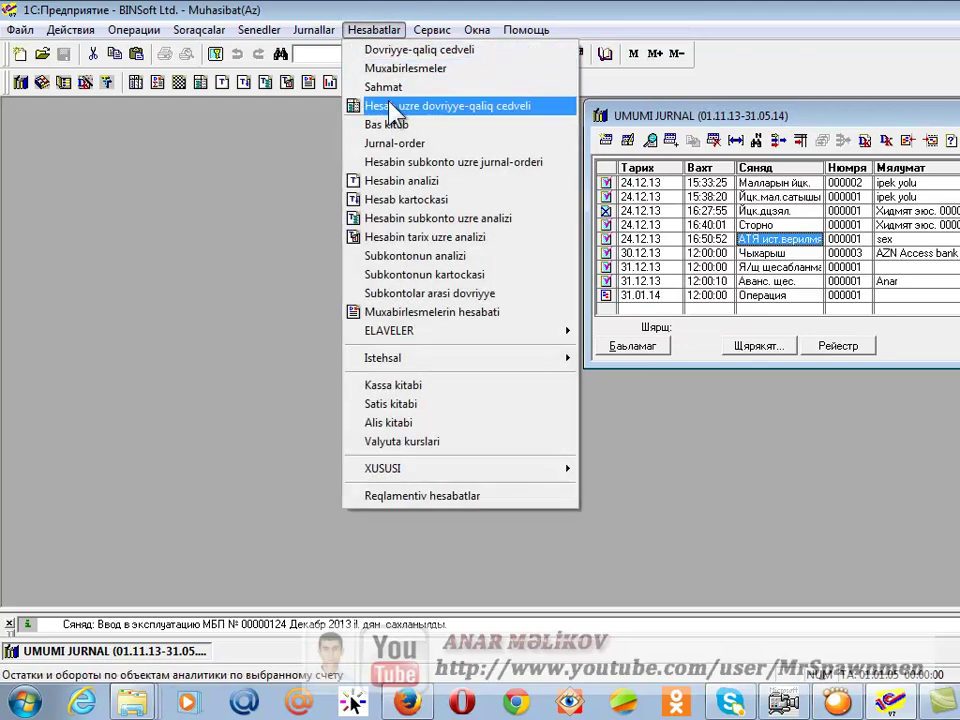
click(395, 105)
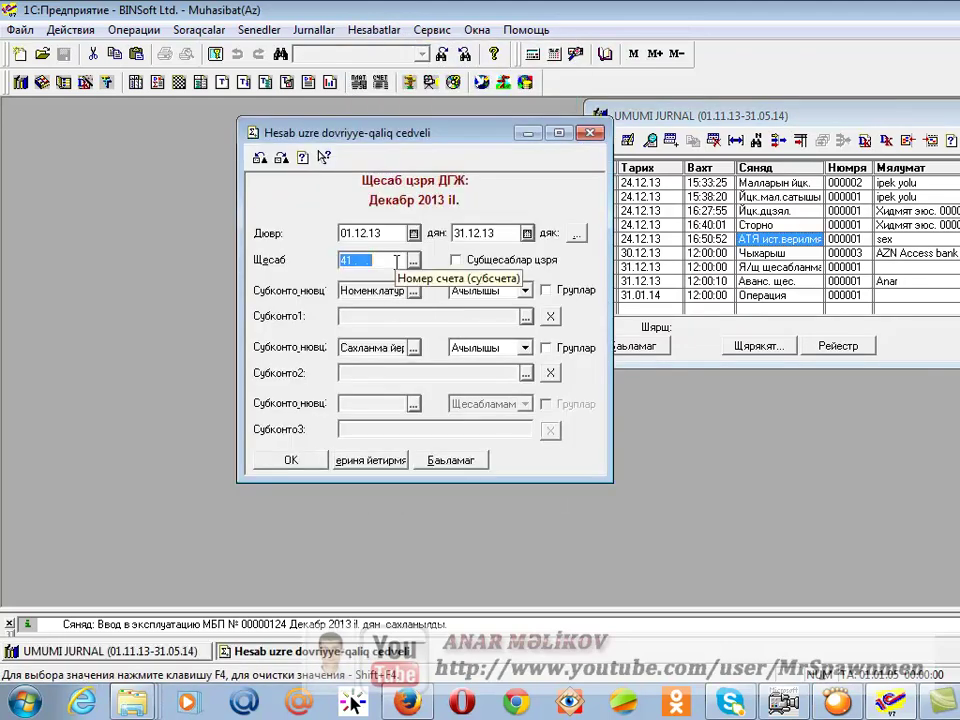
text(12. .)
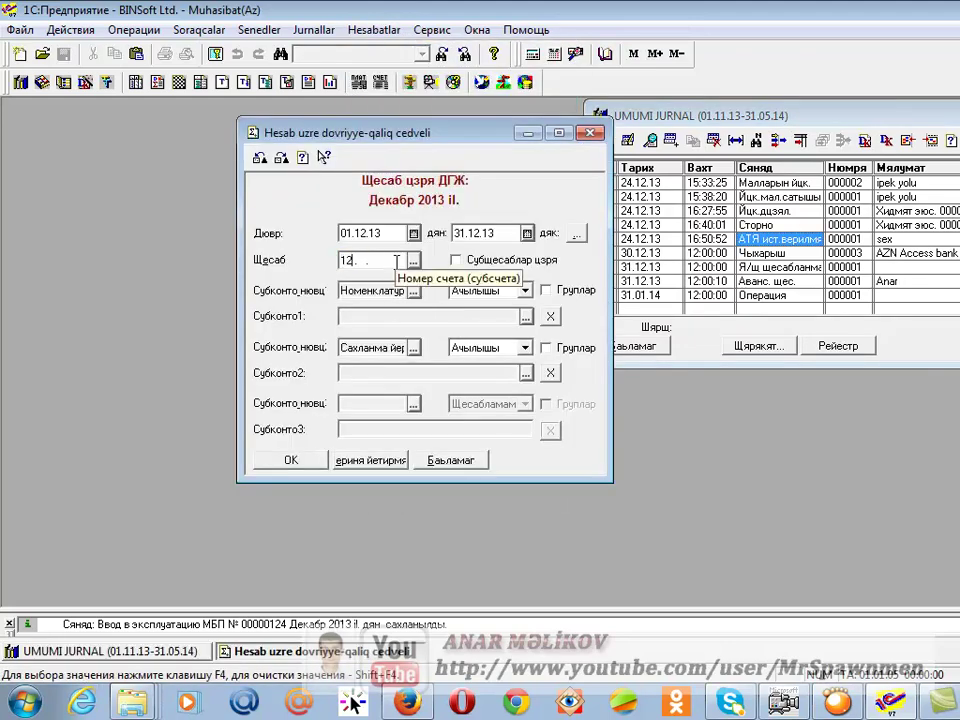
click(460, 260)
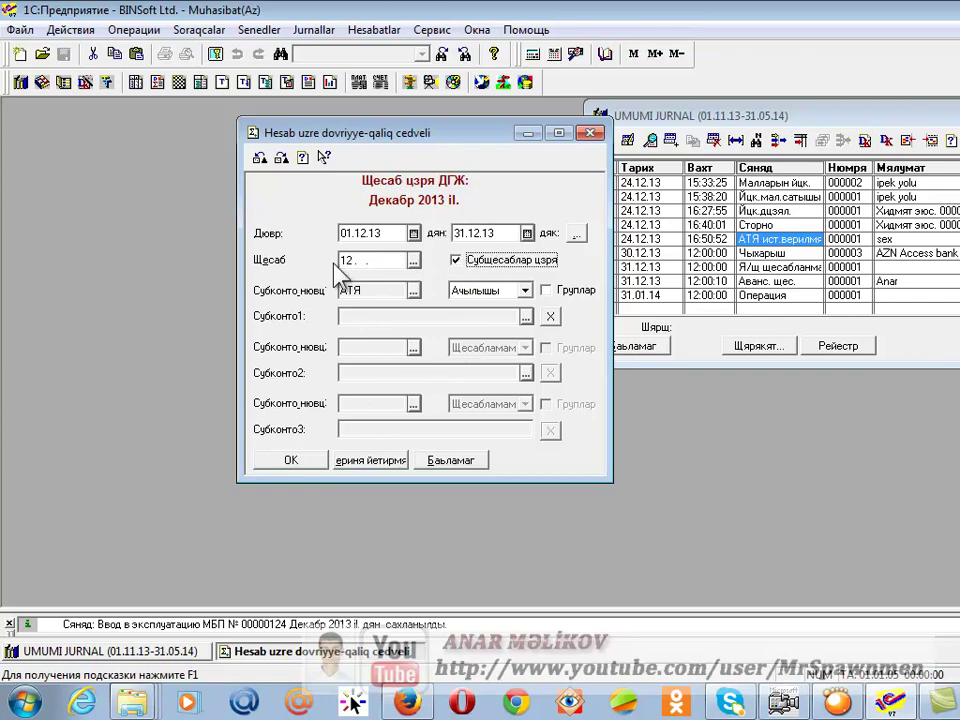
click(291, 460)
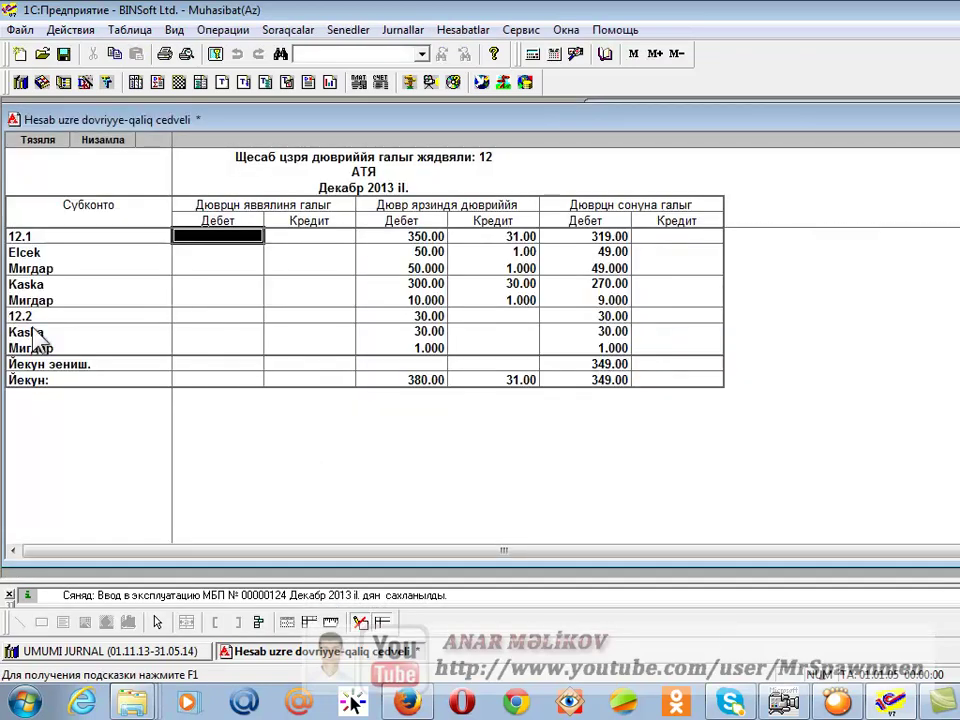
Step: Examine sub-accounts 12.1 and 12.2 in the report, comparing Kaska's turnover, closing balance and quantity under 12.2
click(30, 237)
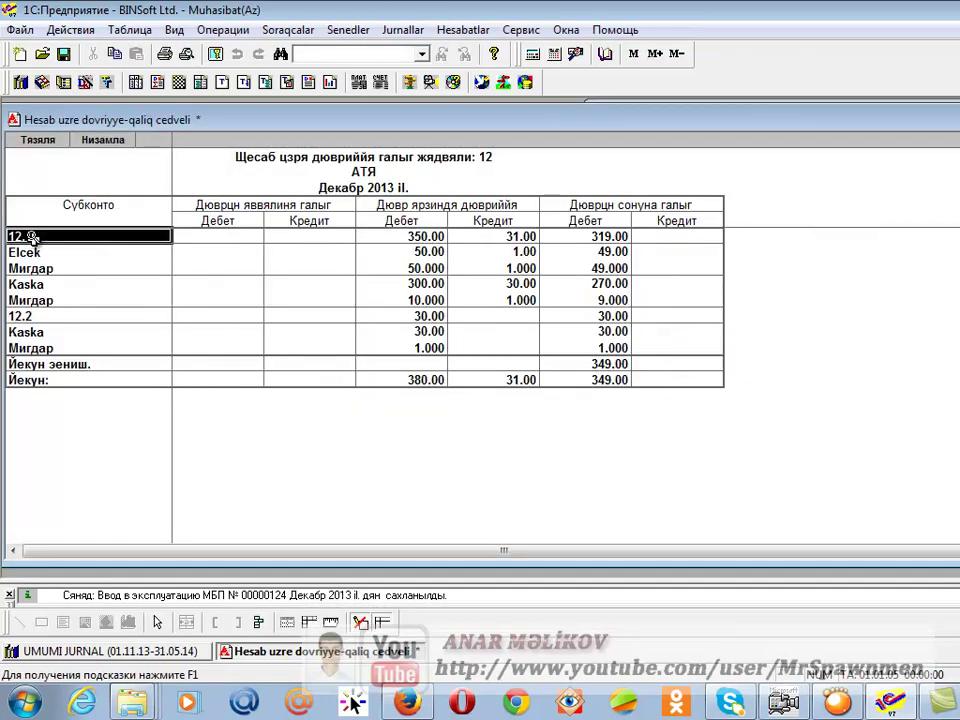
click(57, 318)
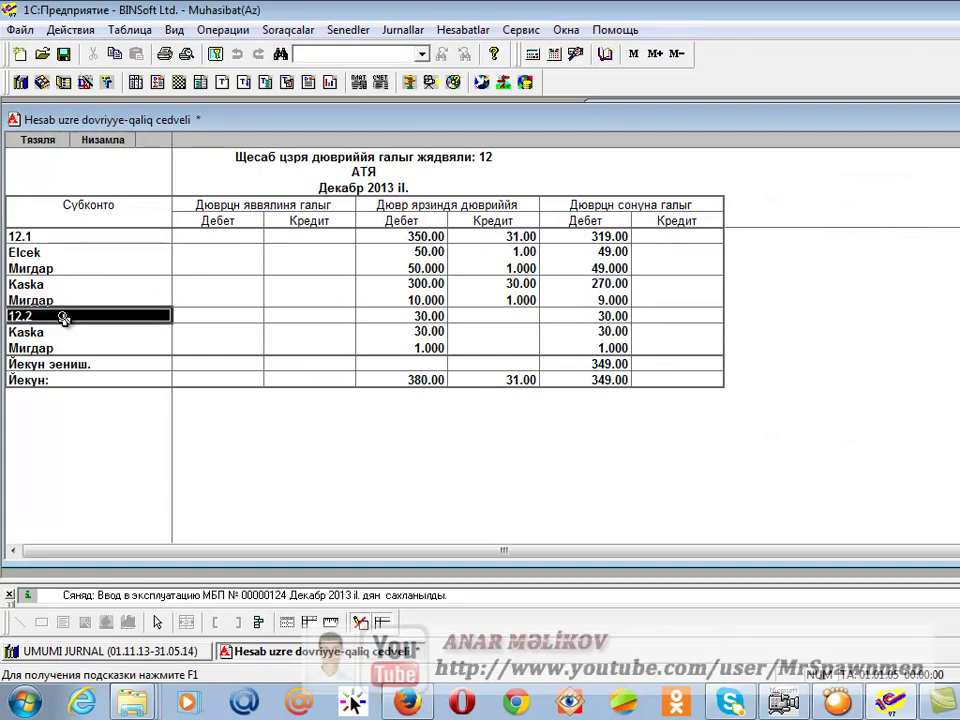
click(76, 238)
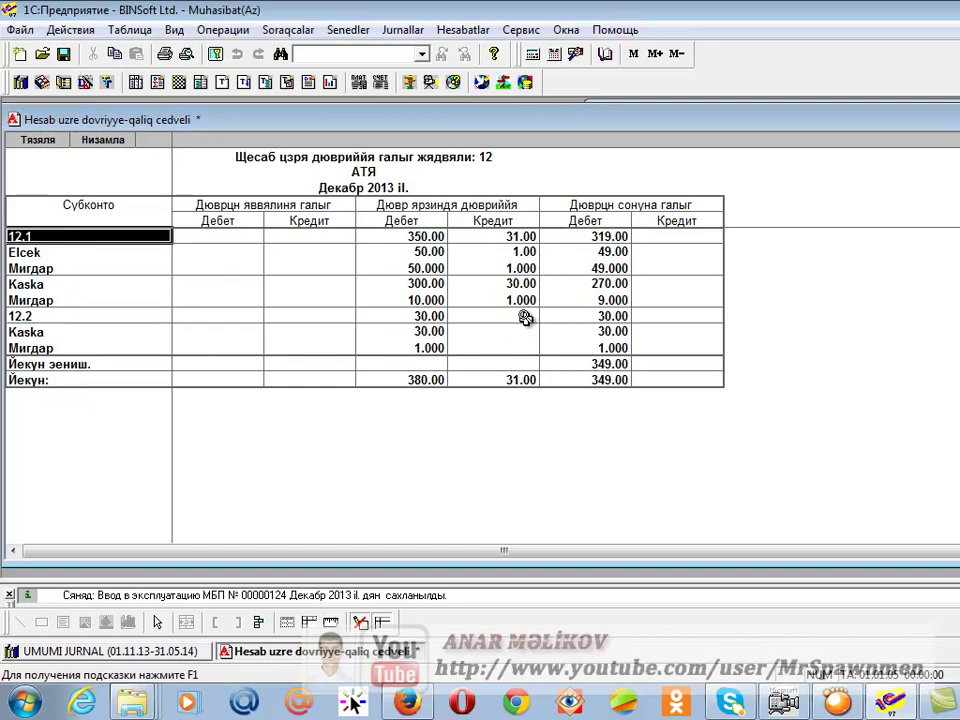
click(61, 333)
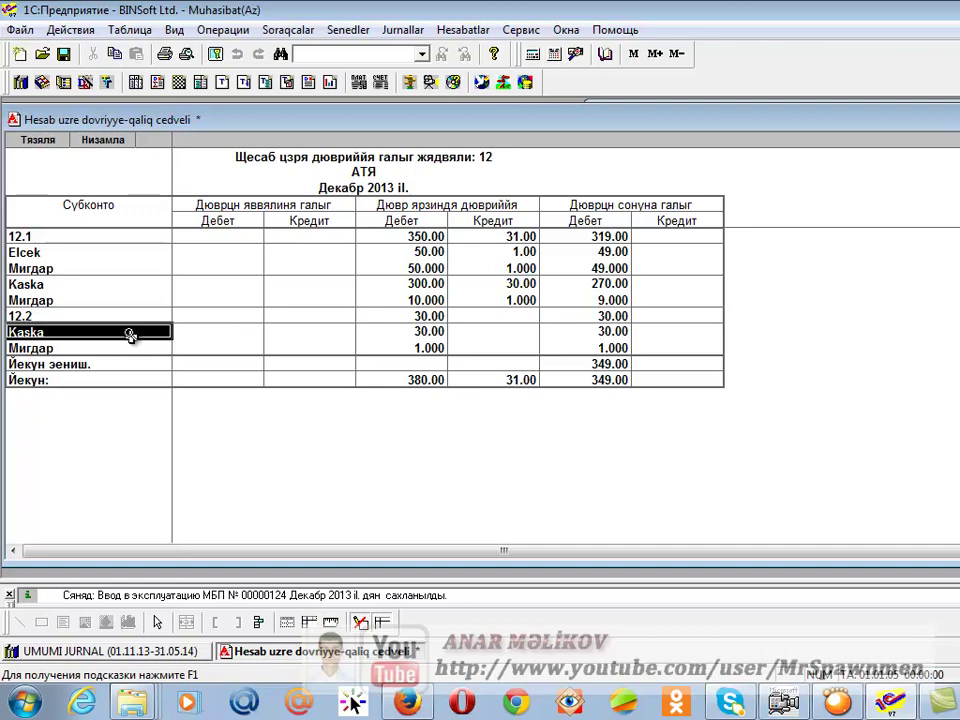
click(405, 331)
click(630, 331)
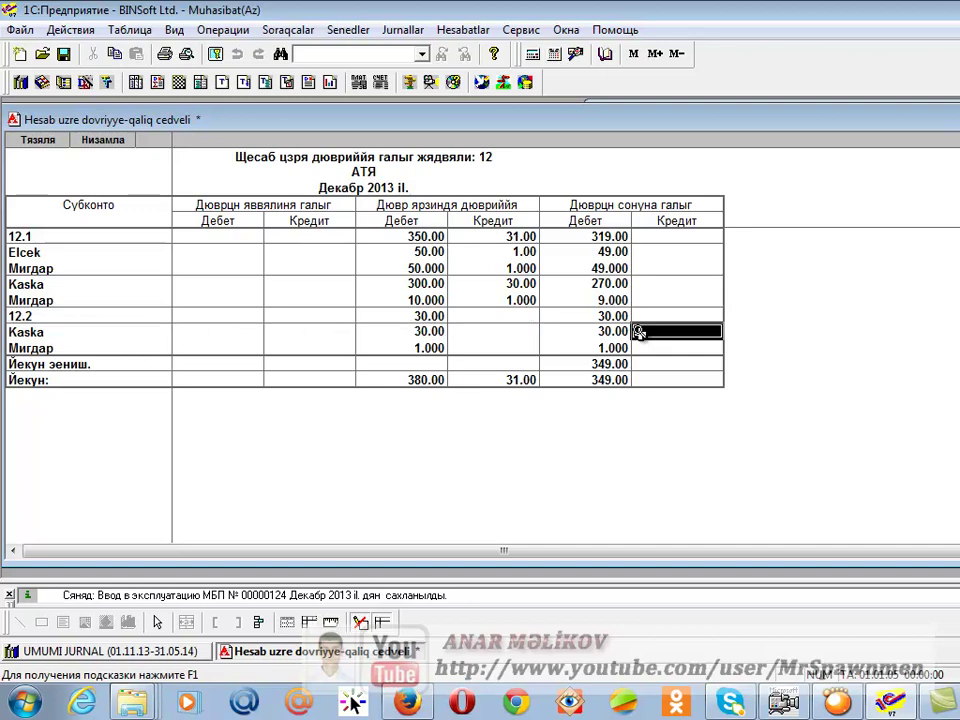
click(421, 360)
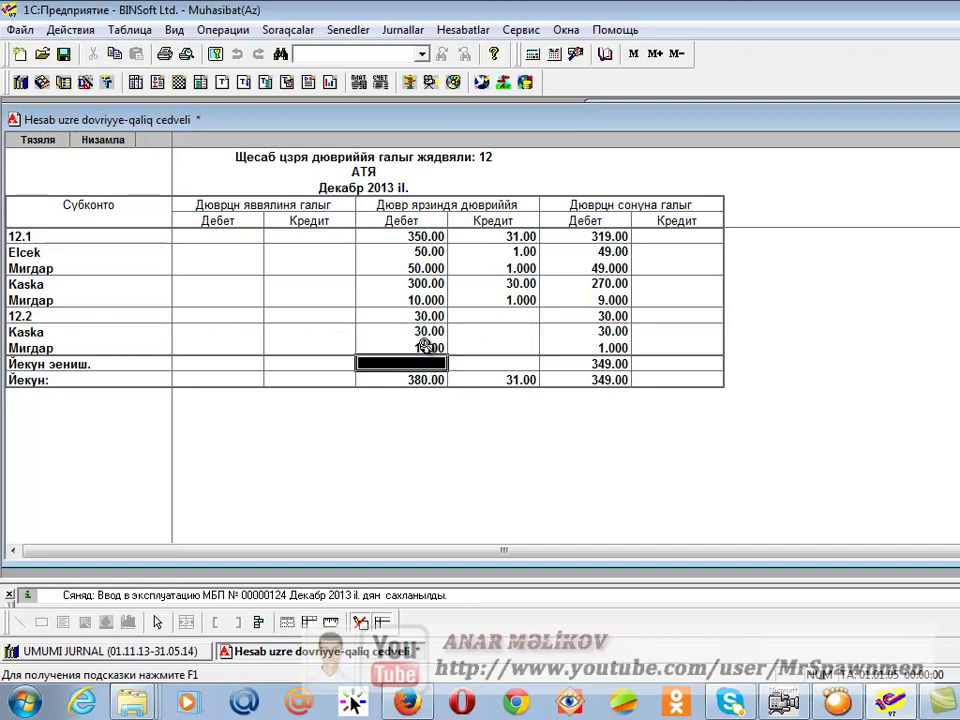
click(425, 347)
click(622, 347)
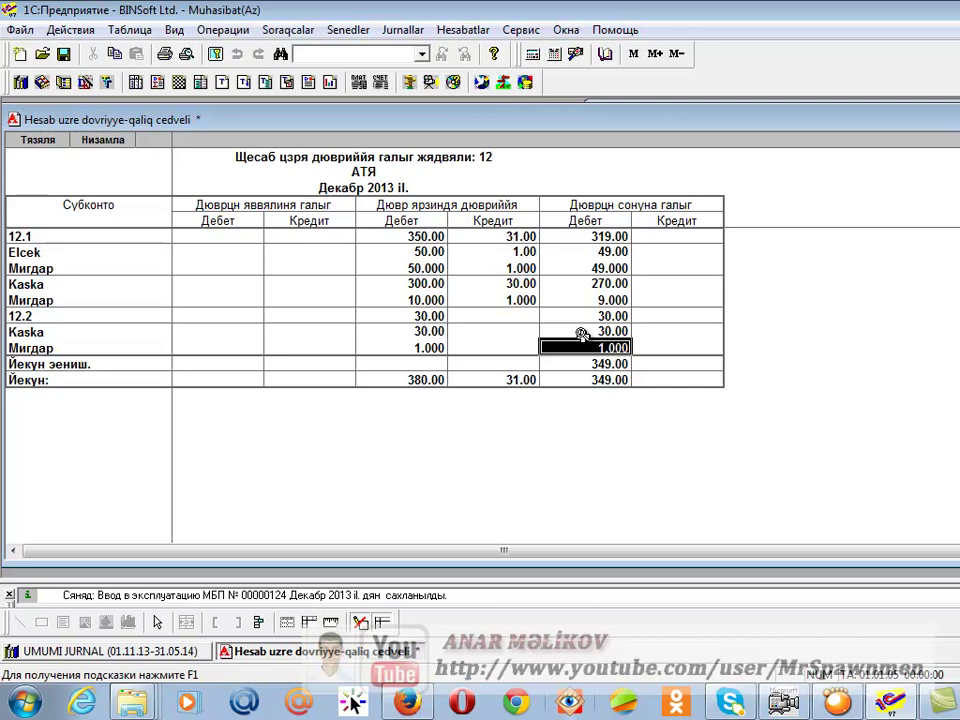
Step: Regenerate the account 12 report without the sub-account breakdown, moving its settings window clear of the table
click(103, 141)
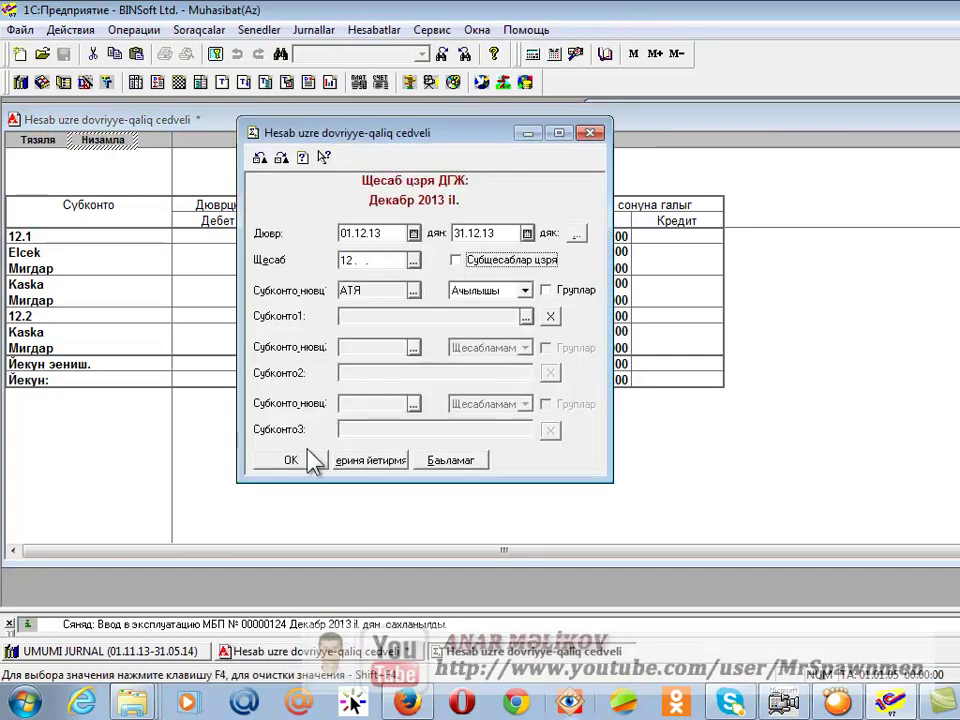
drag(385, 118, 878, 184)
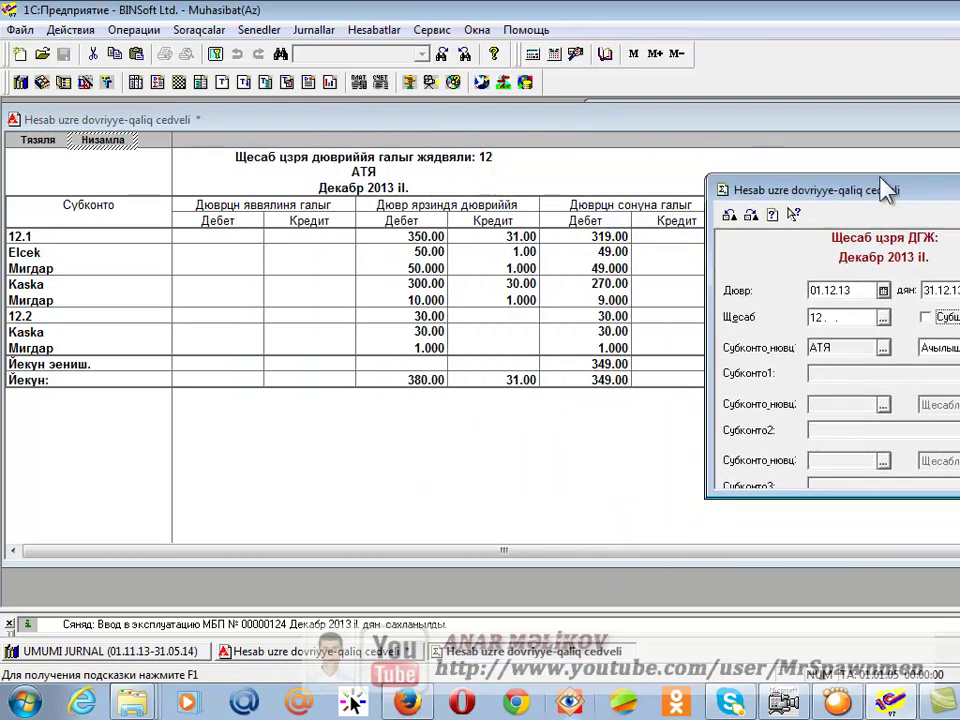
drag(855, 479, 855, 521)
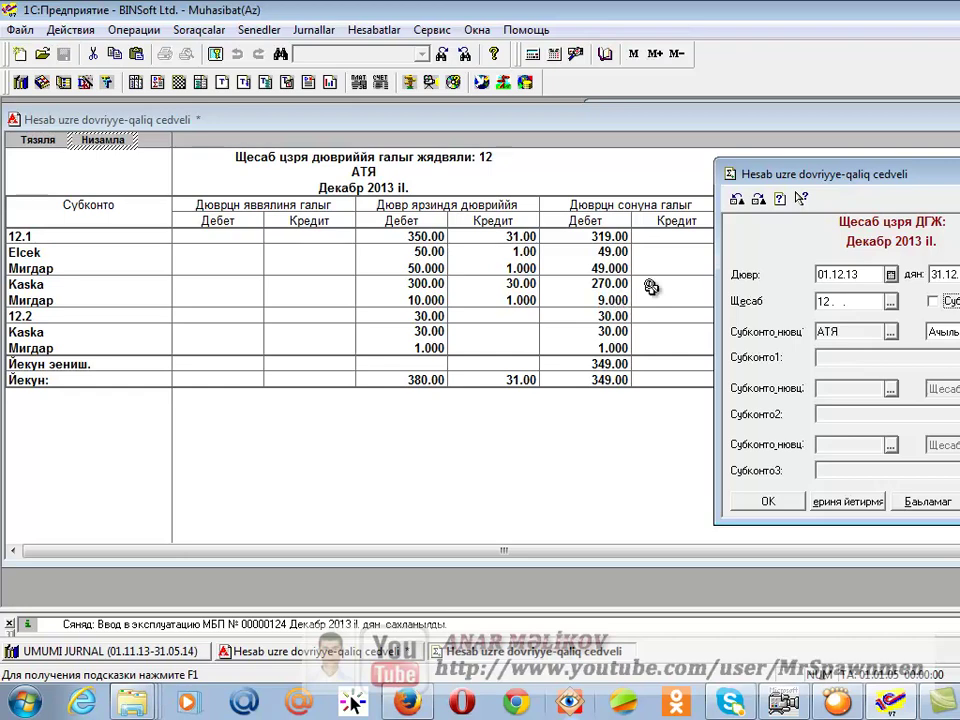
click(783, 497)
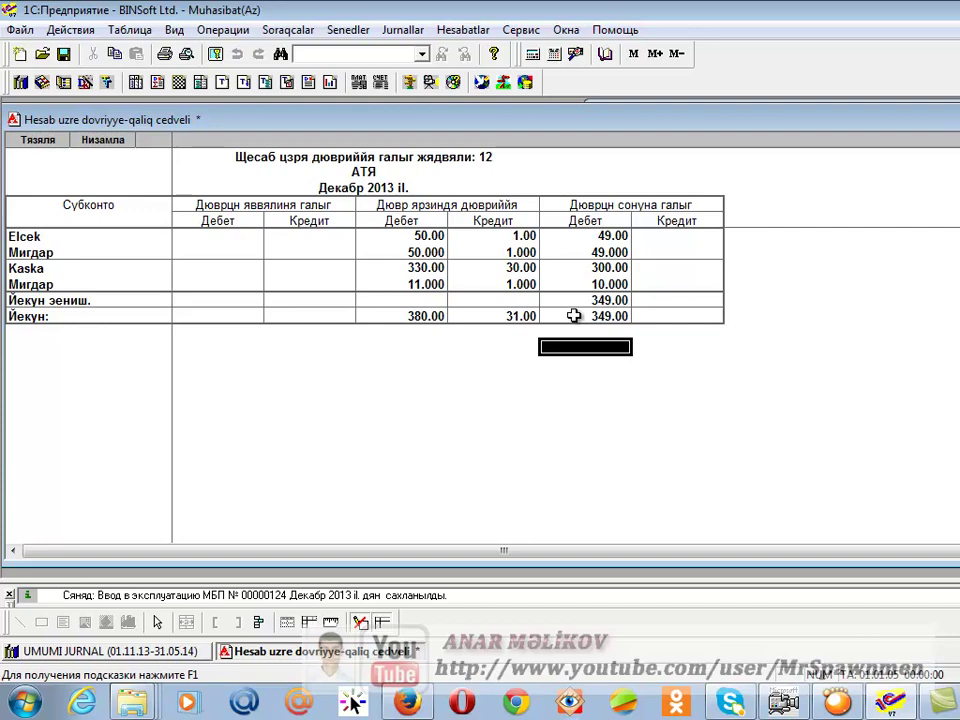
Step: Regenerate the report for account 12.1 and check the closing quantity of Kaska
click(105, 140)
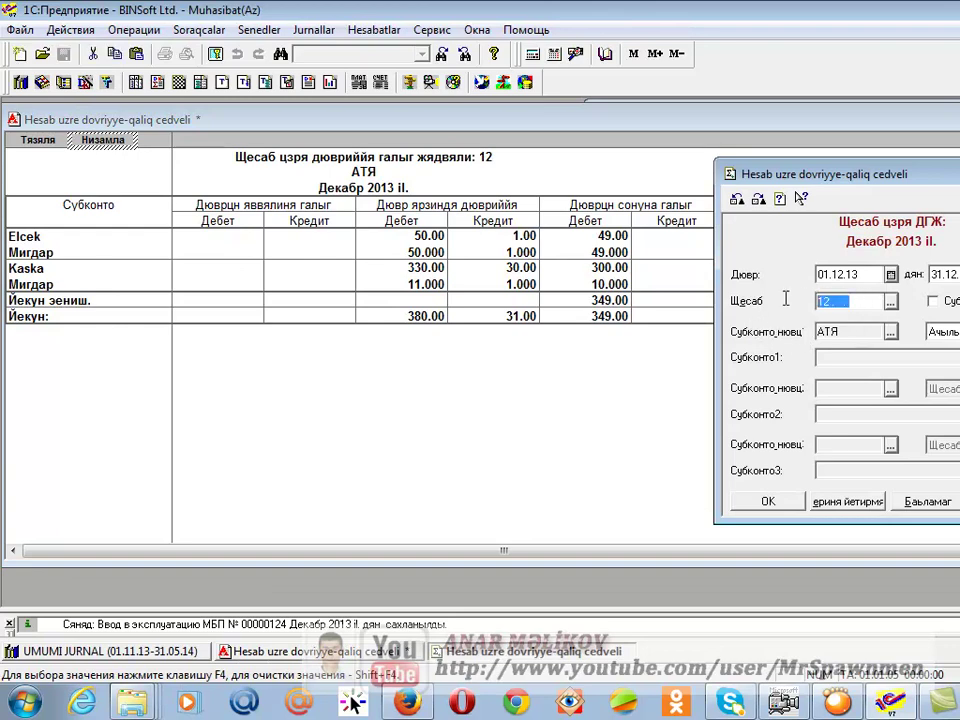
text(12.1 .)
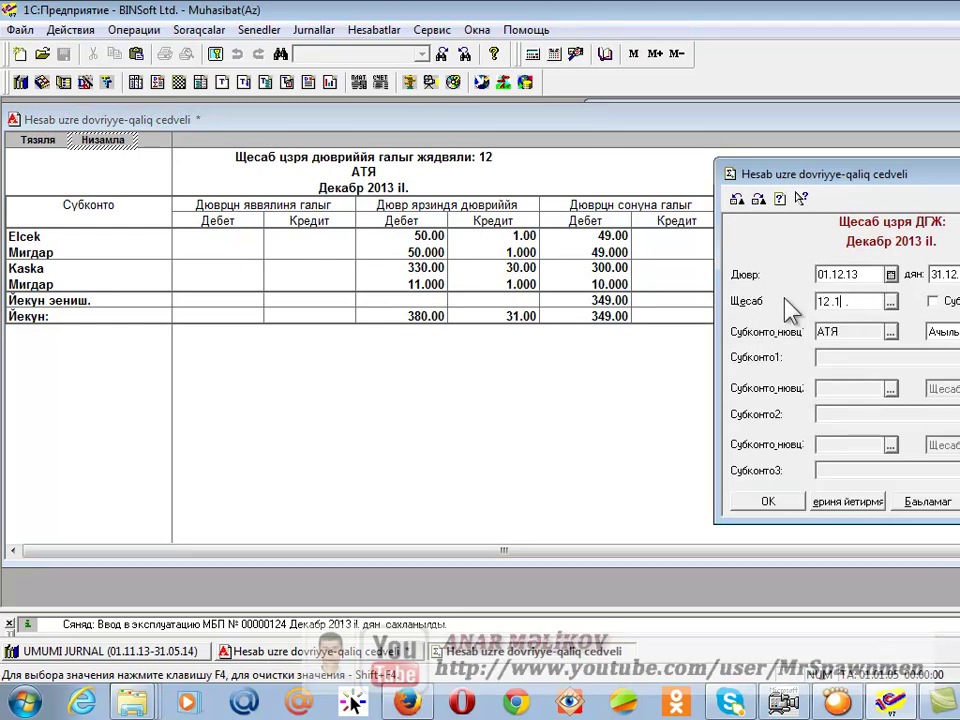
click(753, 496)
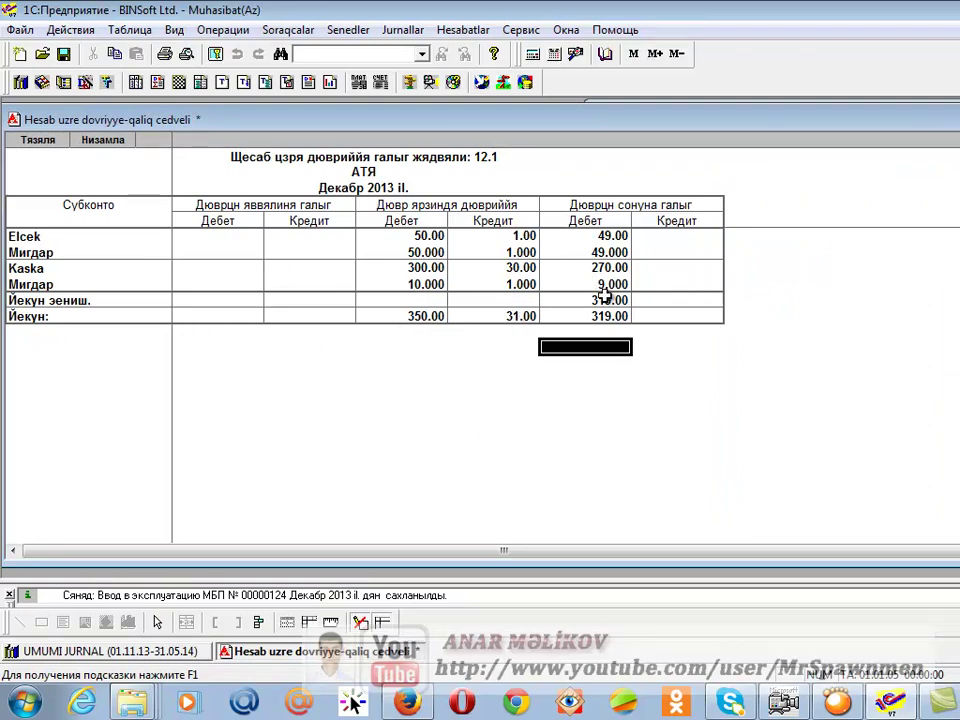
click(606, 299)
click(610, 283)
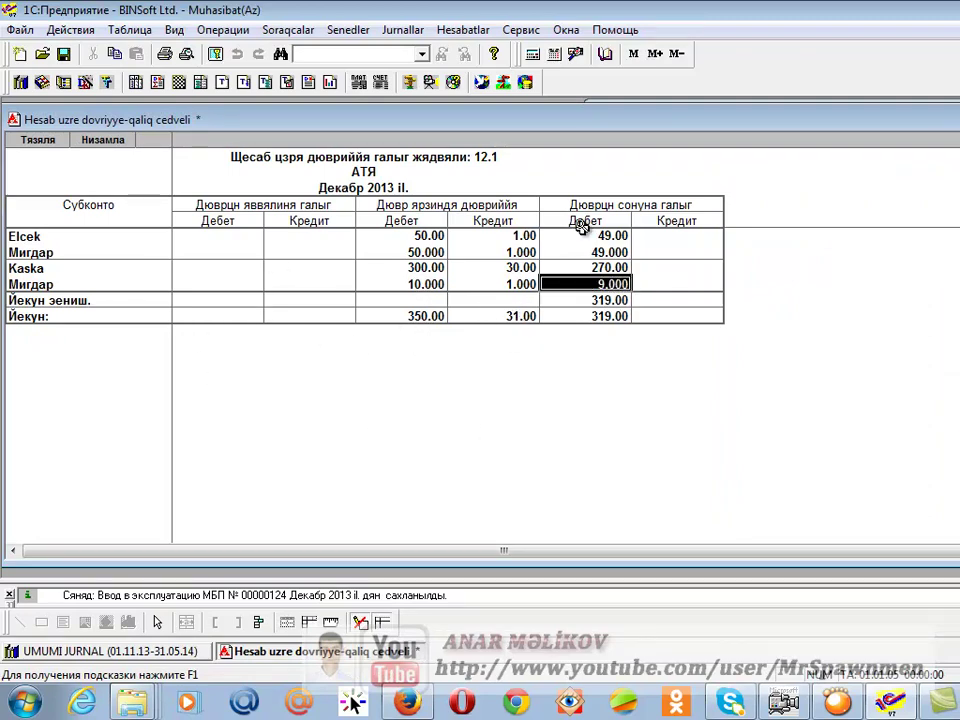
Step: Regenerate the turnover and balance report for account 13
click(101, 140)
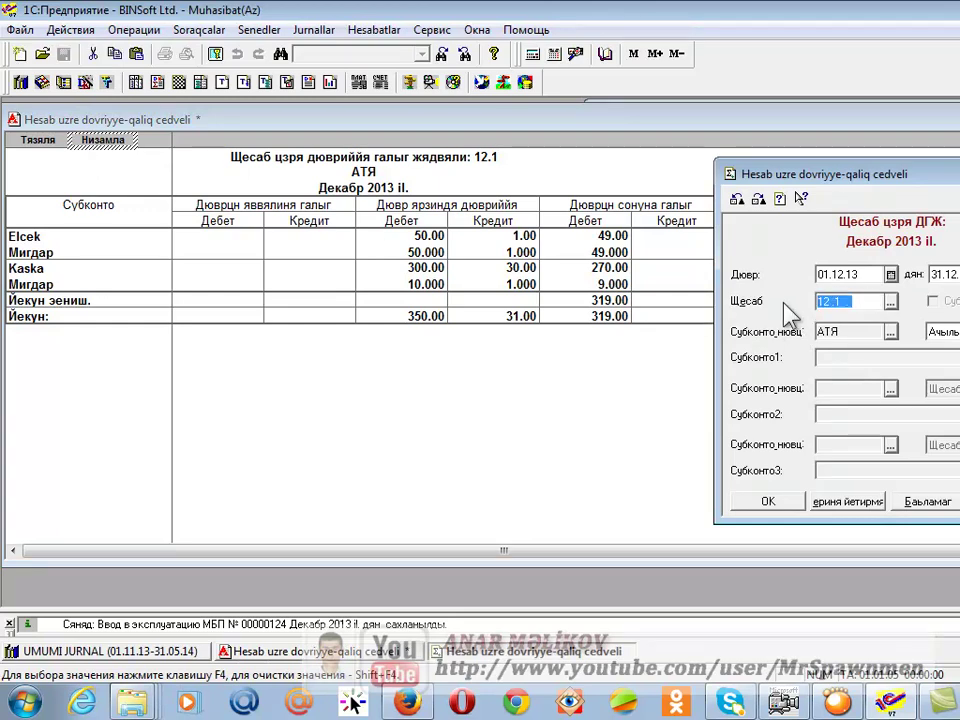
text(13)
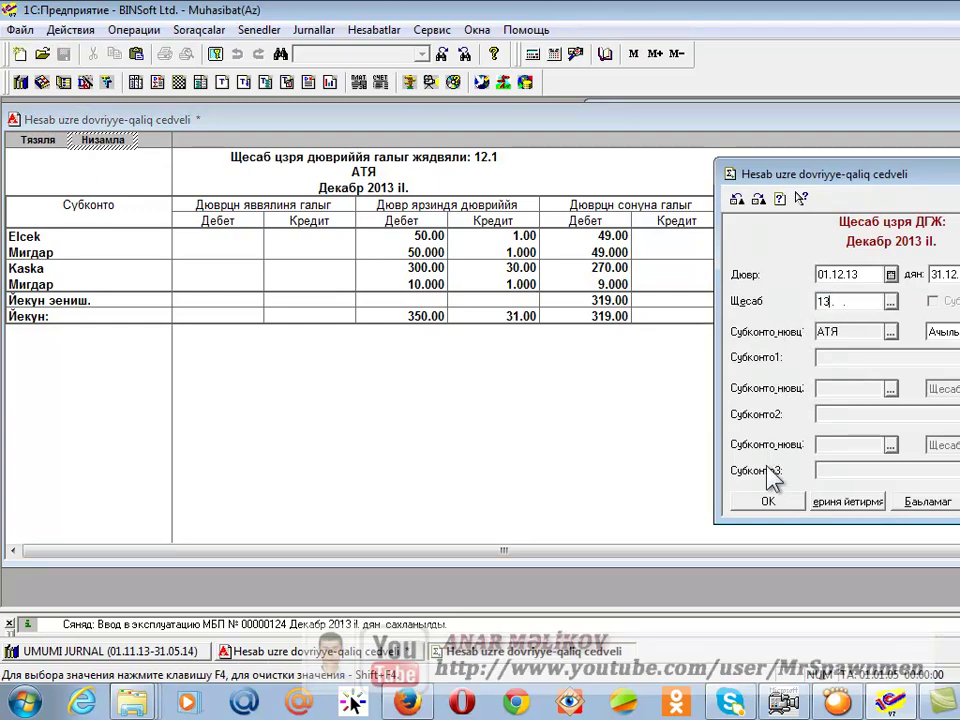
click(768, 499)
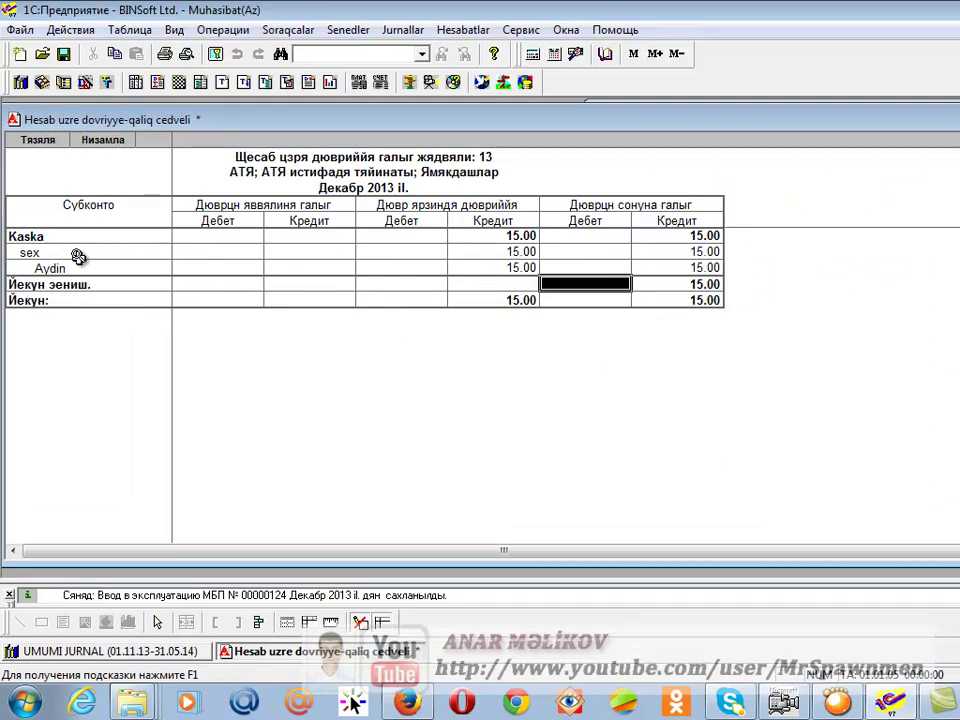
Step: Examine Kaska's credit turnover on account 13 by department and employee, and close the report
drag(60, 250, 64, 238)
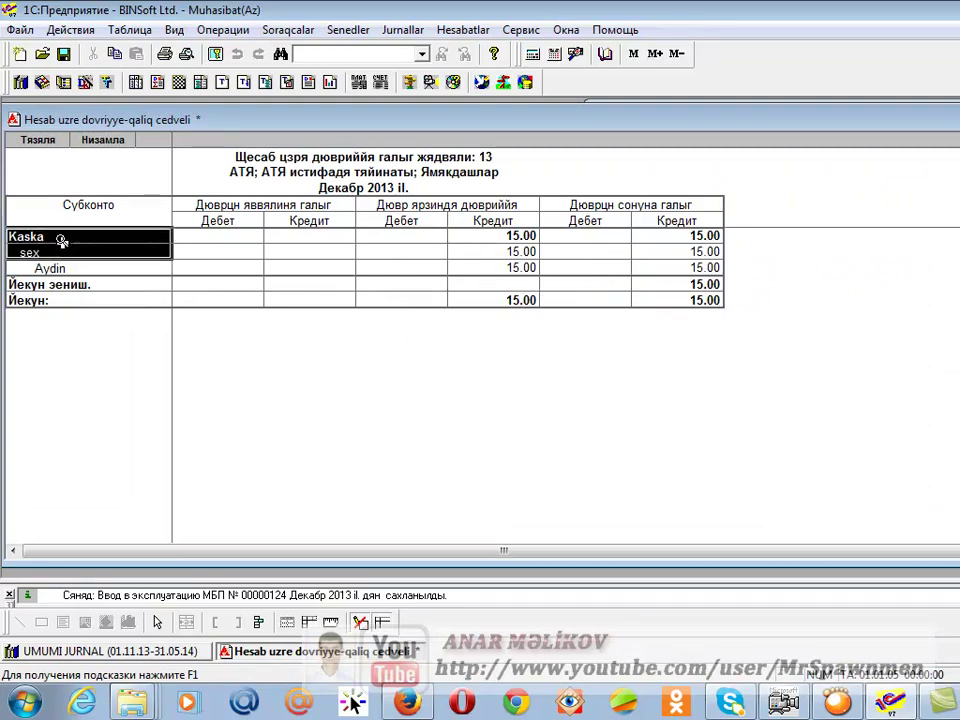
click(505, 237)
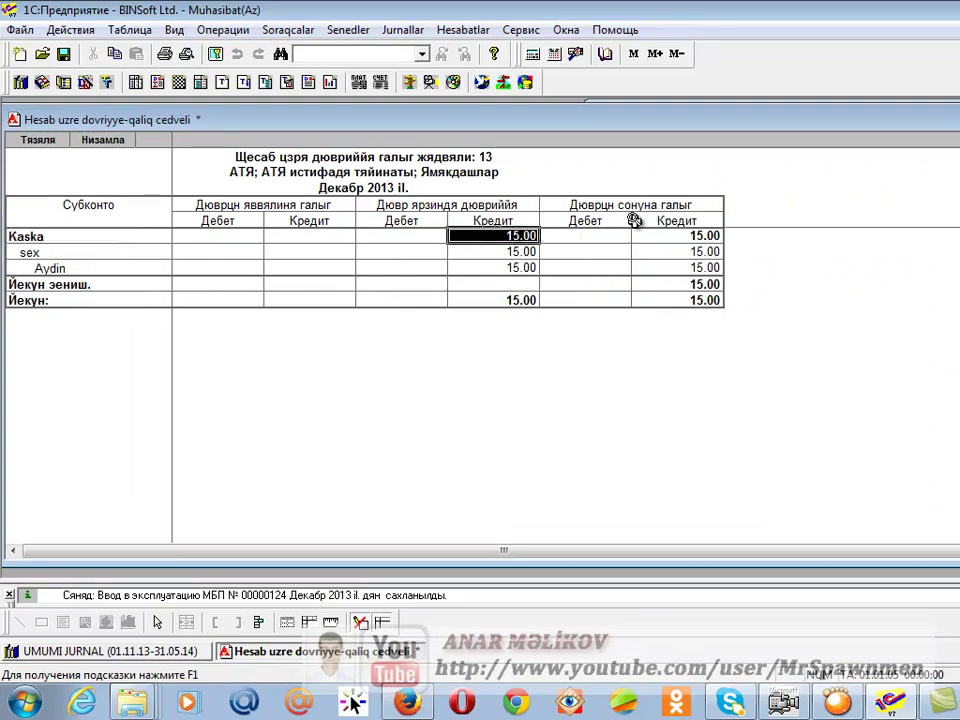
click(105, 253)
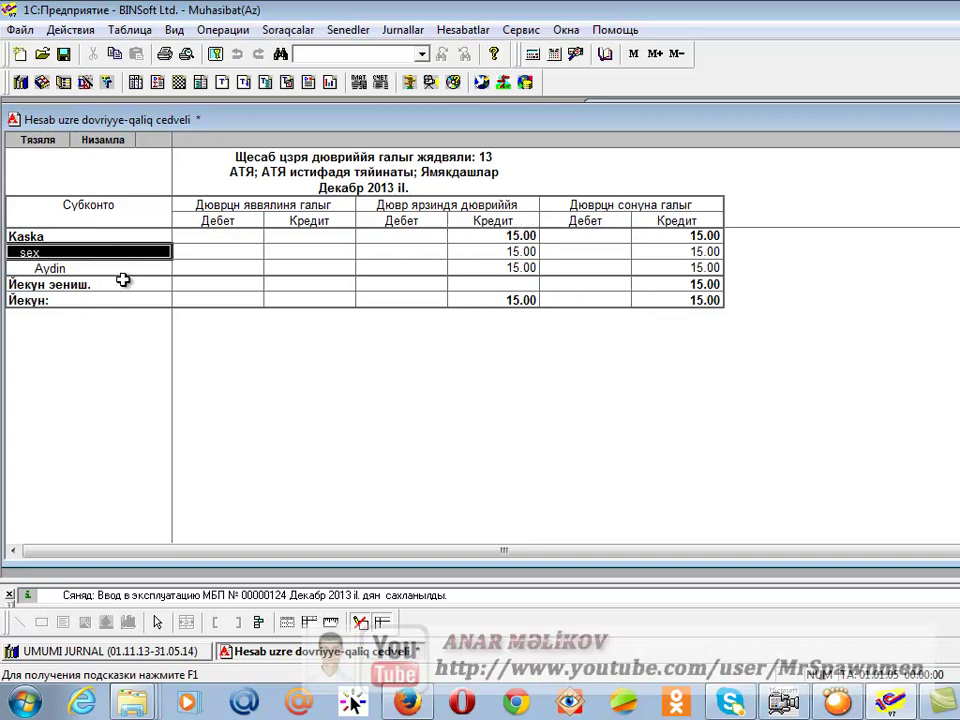
click(122, 280)
click(115, 266)
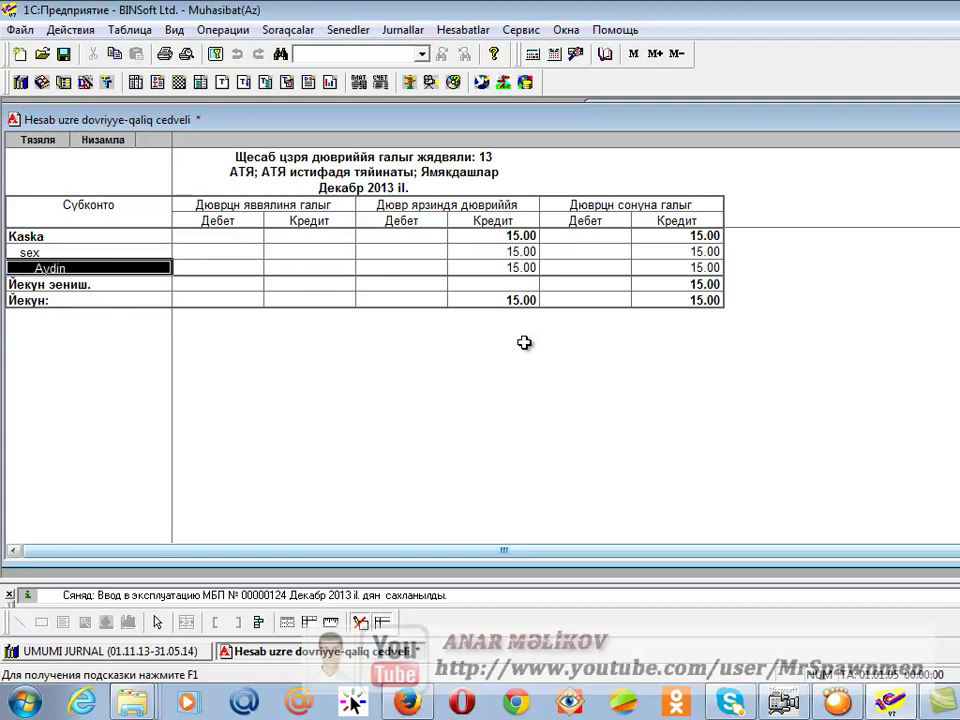
key(Escape)
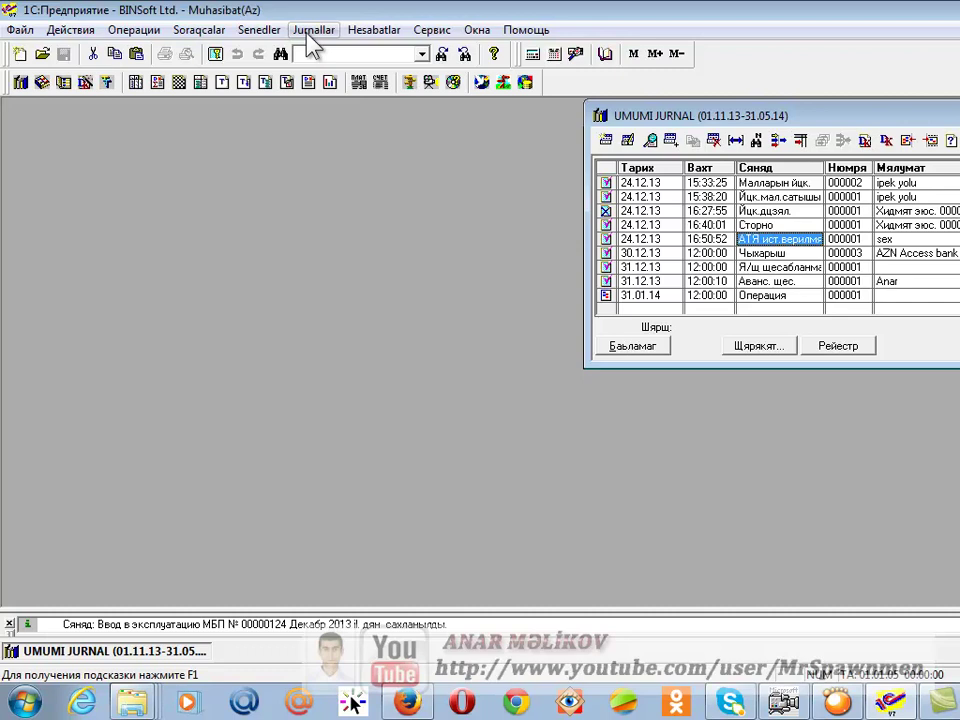
Step: Create a new low-value item write-off document (Azqiymetlini silinmesi) and move its window so the whole form fits on screen
click(260, 30)
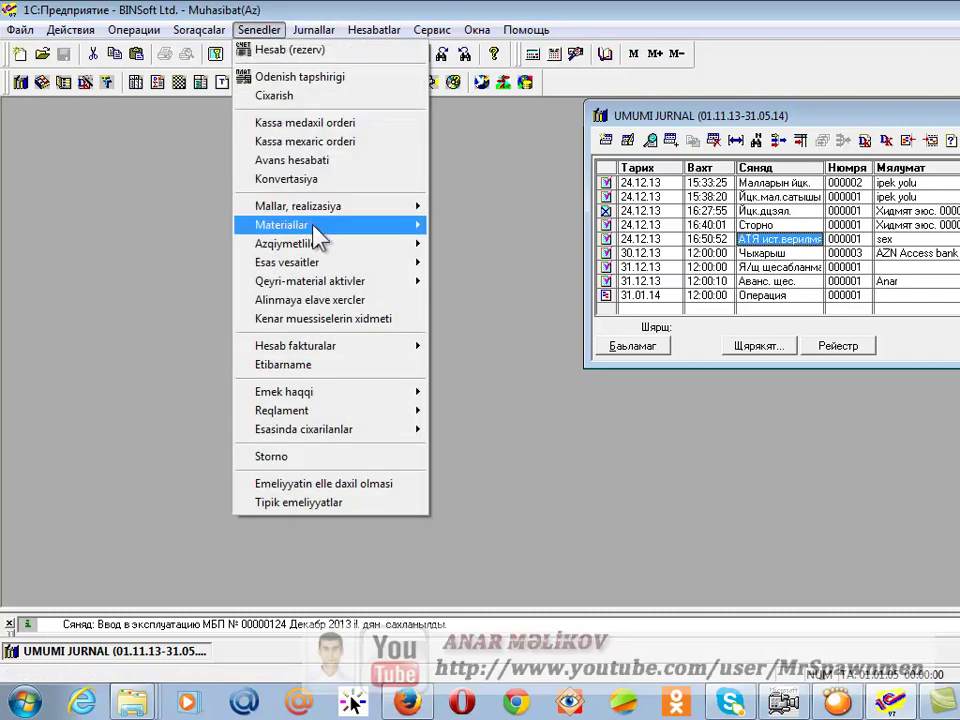
mouse_move(318, 250)
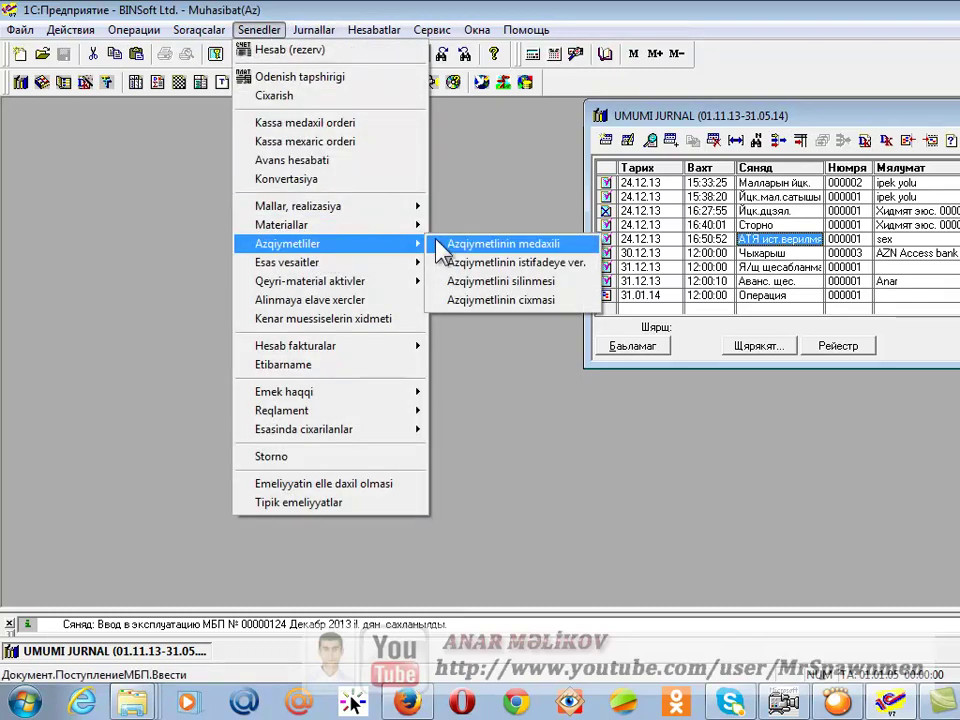
click(528, 281)
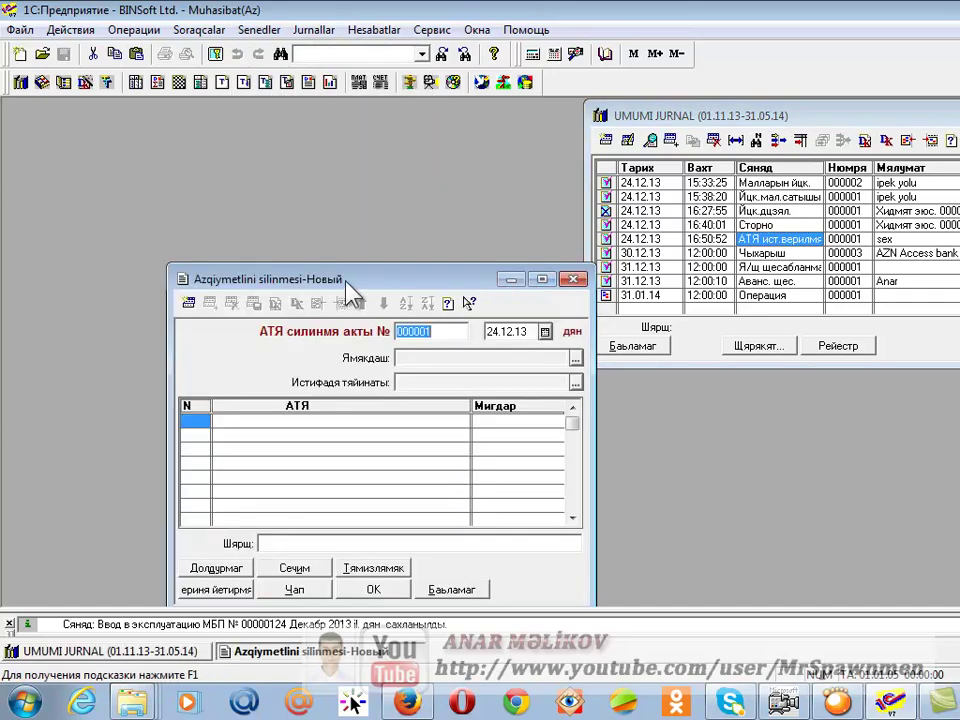
drag(345, 283, 338, 195)
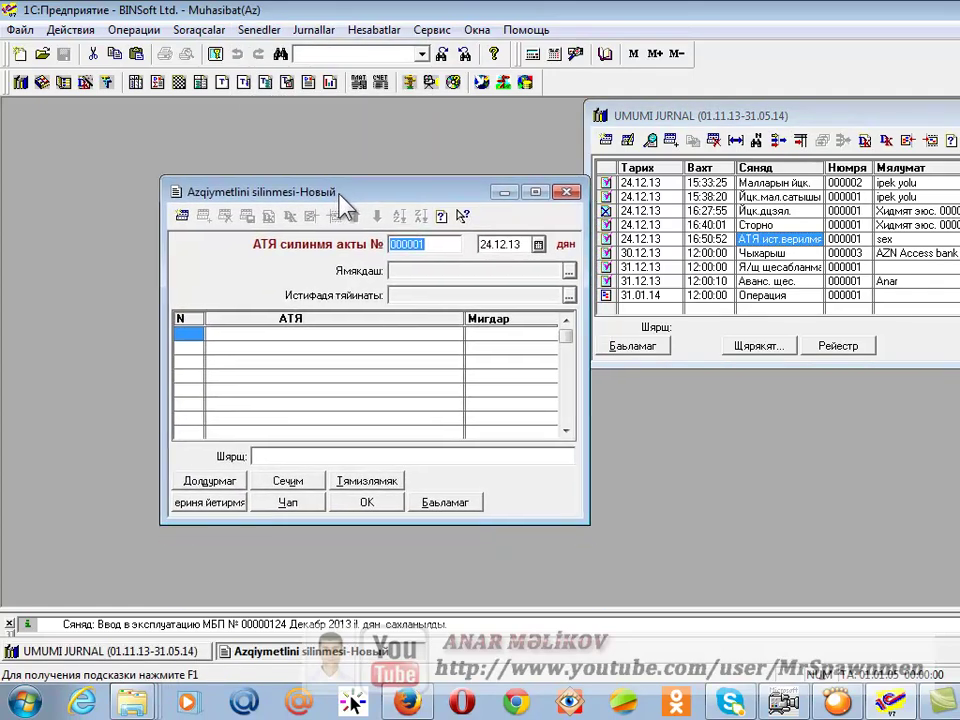
Step: Choose the employee from the sex group and set the purpose of use to sex in the write-off document
click(568, 270)
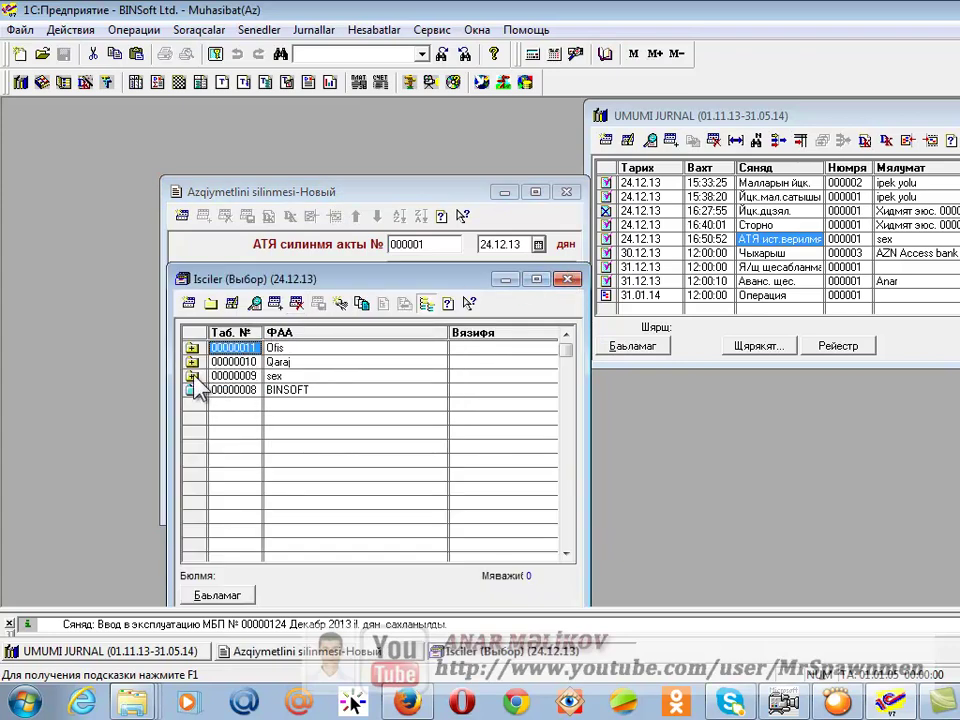
double_click(220, 376)
click(288, 392)
double_click(287, 390)
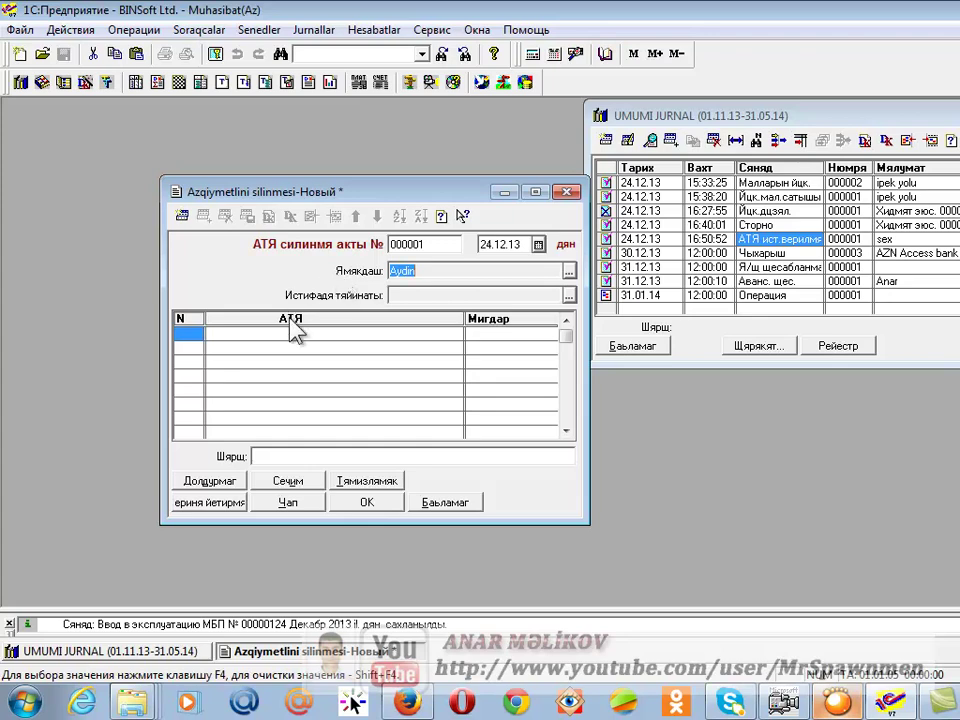
click(569, 298)
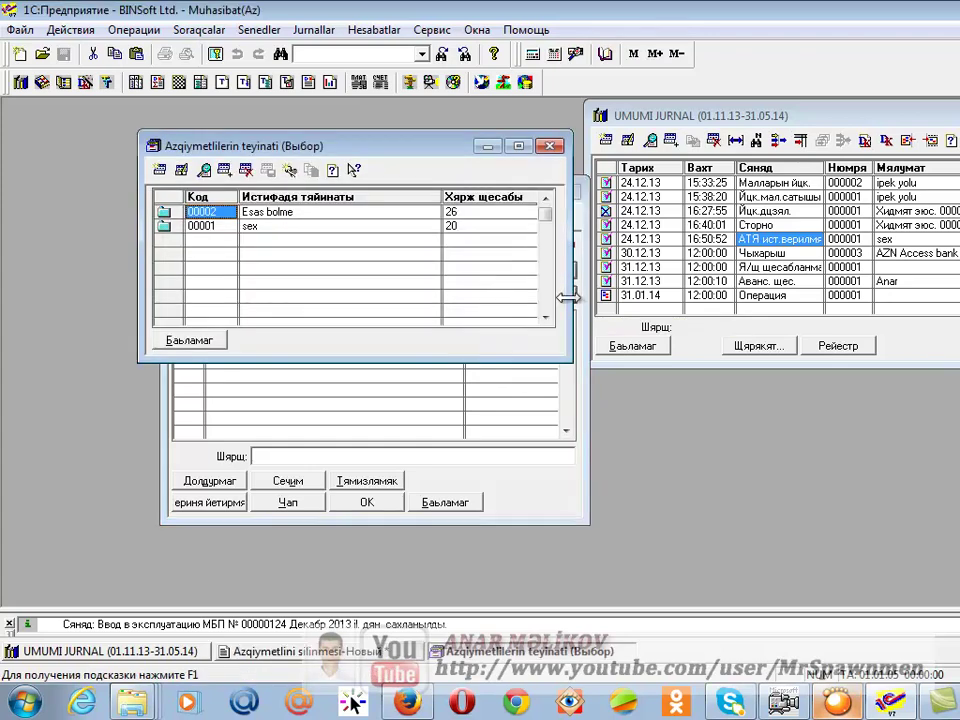
click(255, 228)
double_click(255, 228)
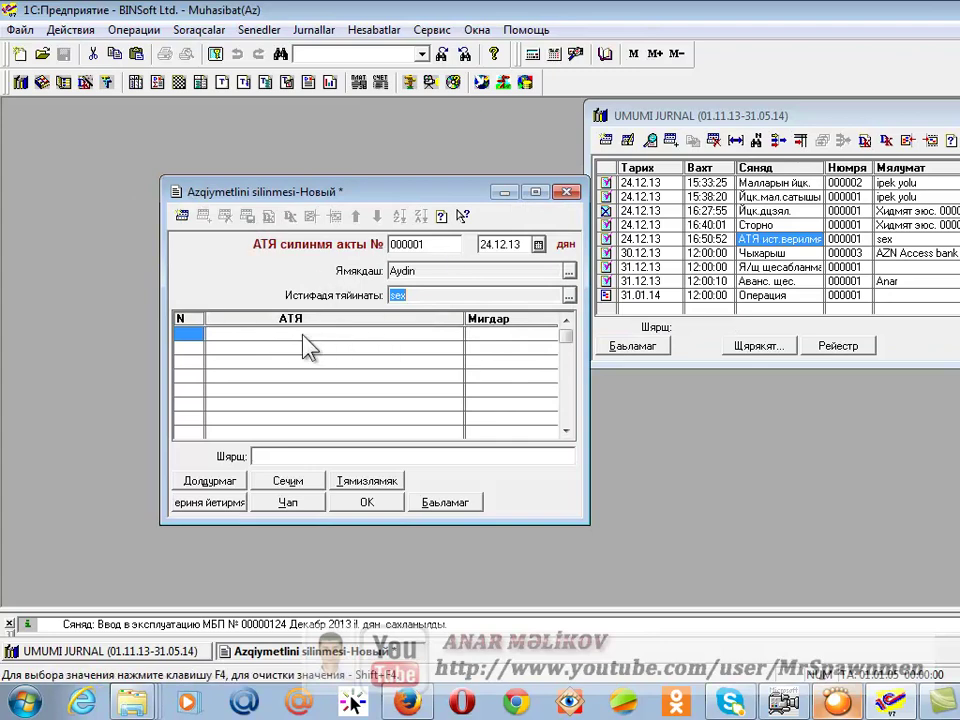
Step: Fill the write-off table automatically with the employee's items in use, and save and post the document
click(212, 484)
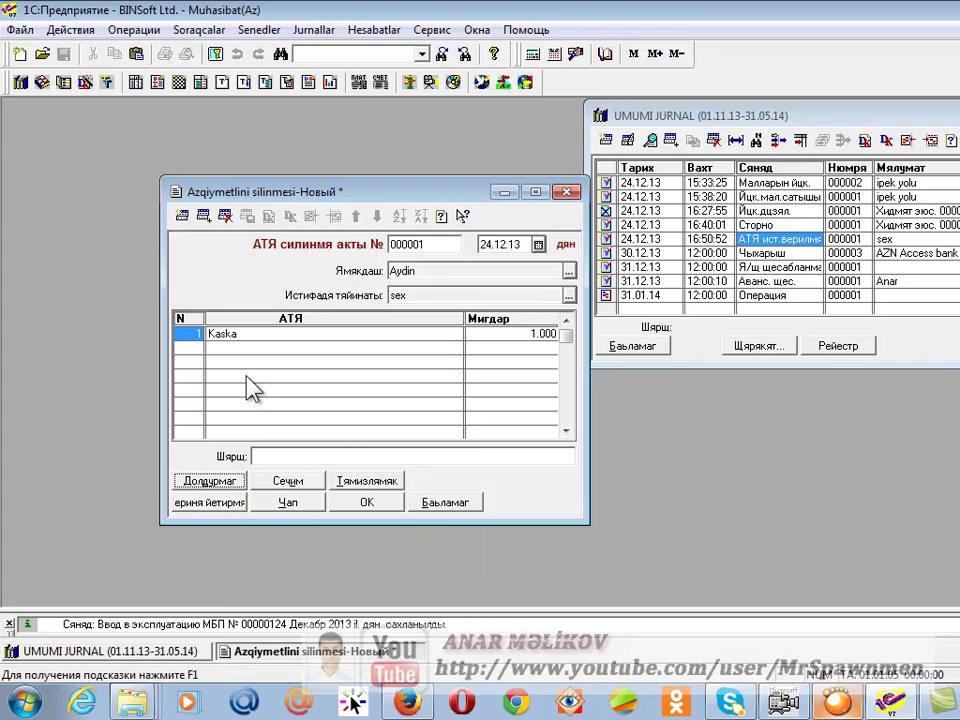
click(272, 346)
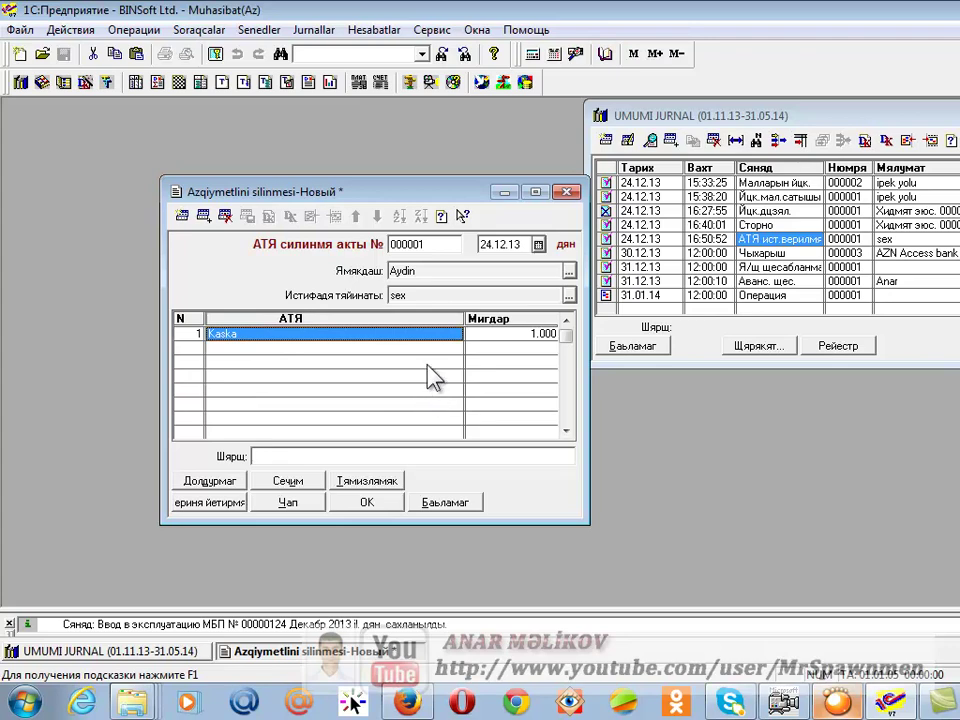
click(497, 335)
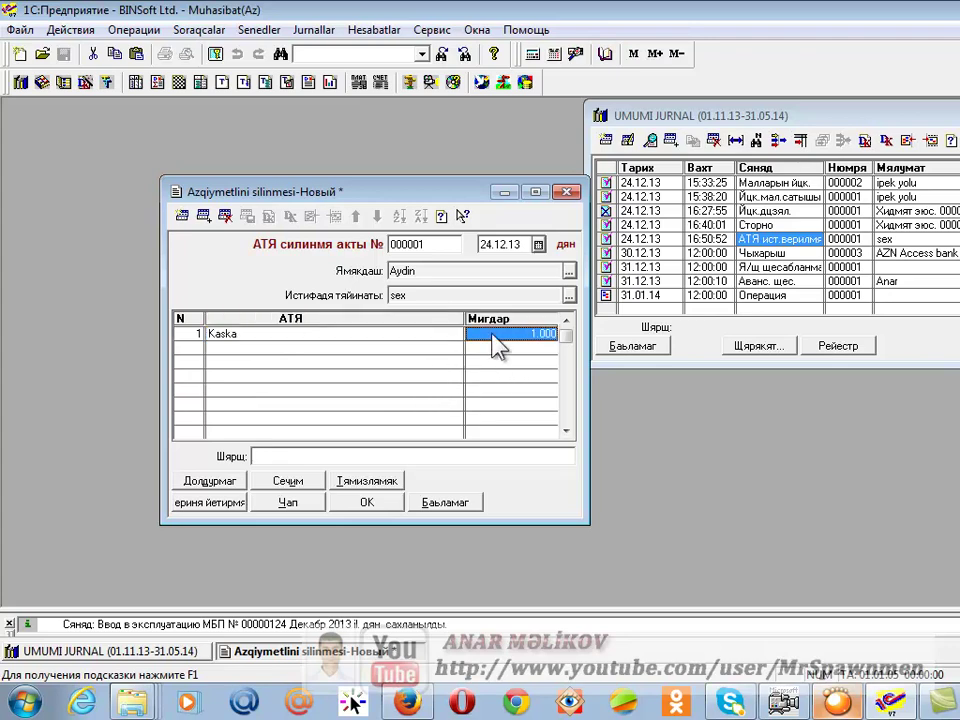
click(222, 335)
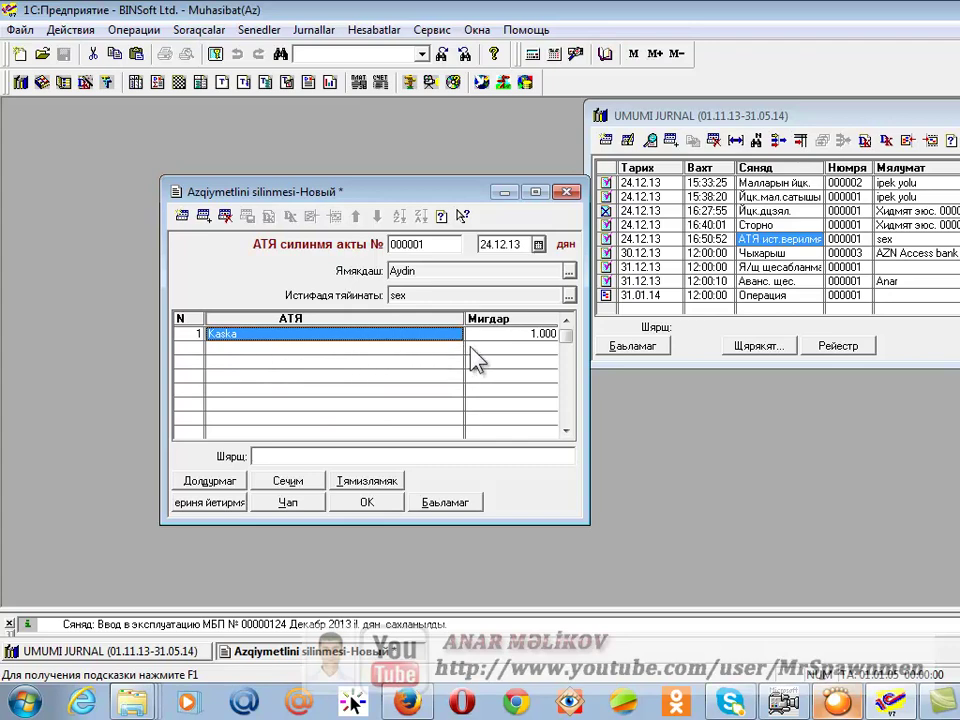
click(360, 504)
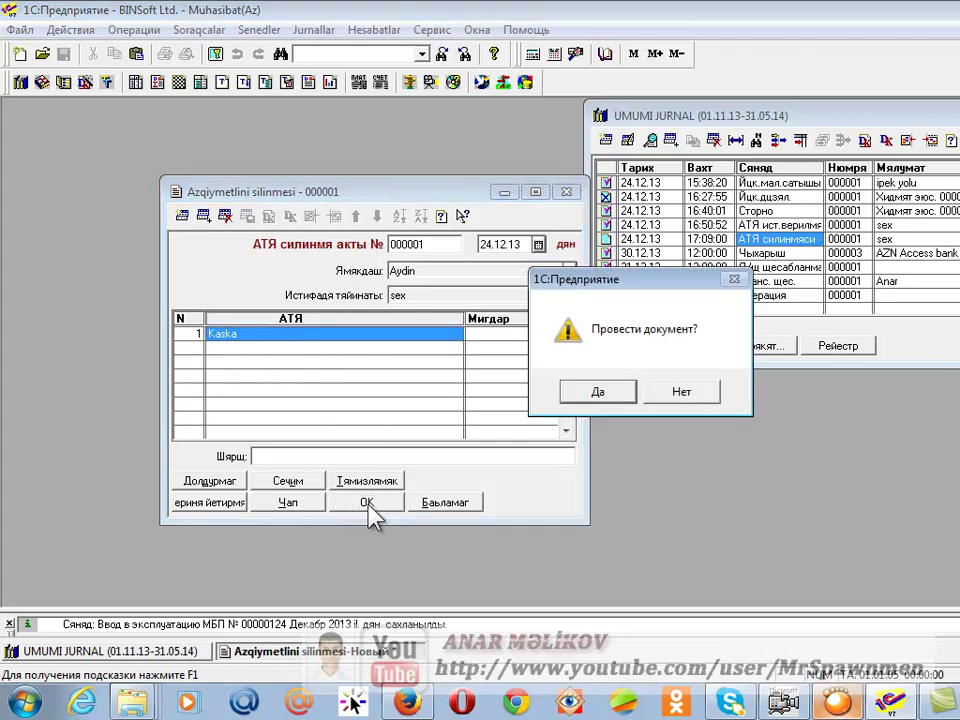
click(575, 393)
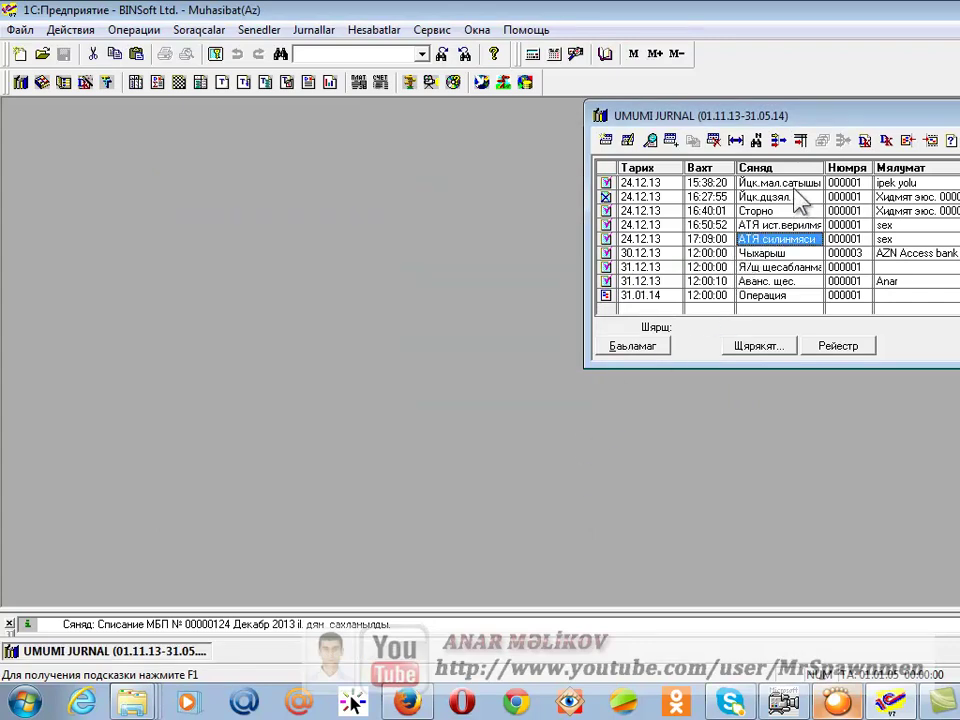
Step: Examine the debit and credit accounts of both postings made by the write-off document, and close the operation
click(866, 140)
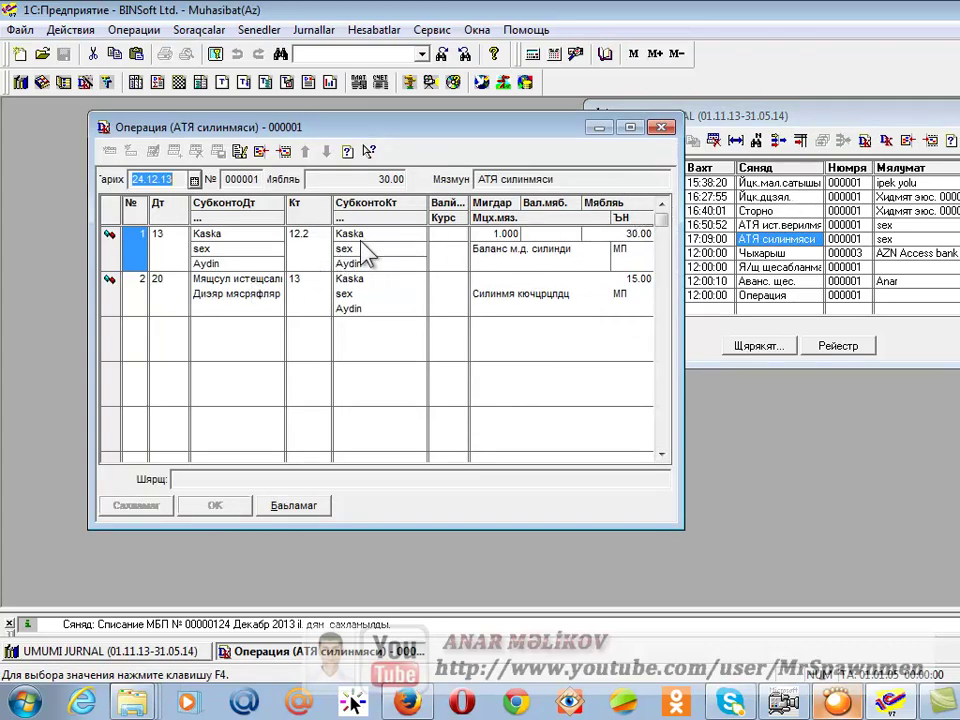
click(305, 255)
click(158, 250)
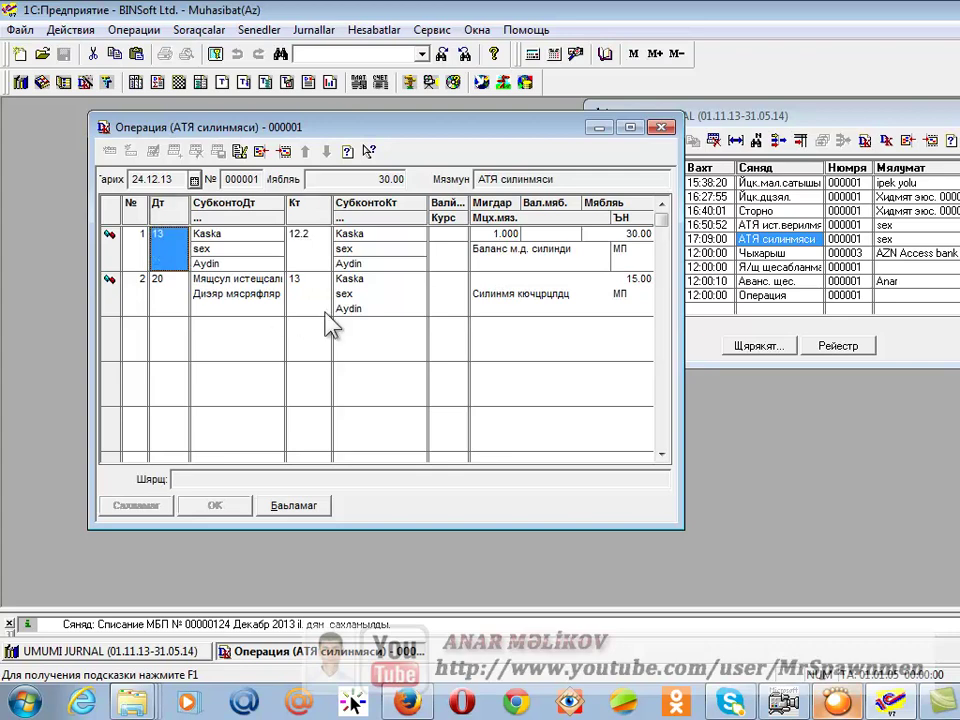
click(320, 296)
click(152, 296)
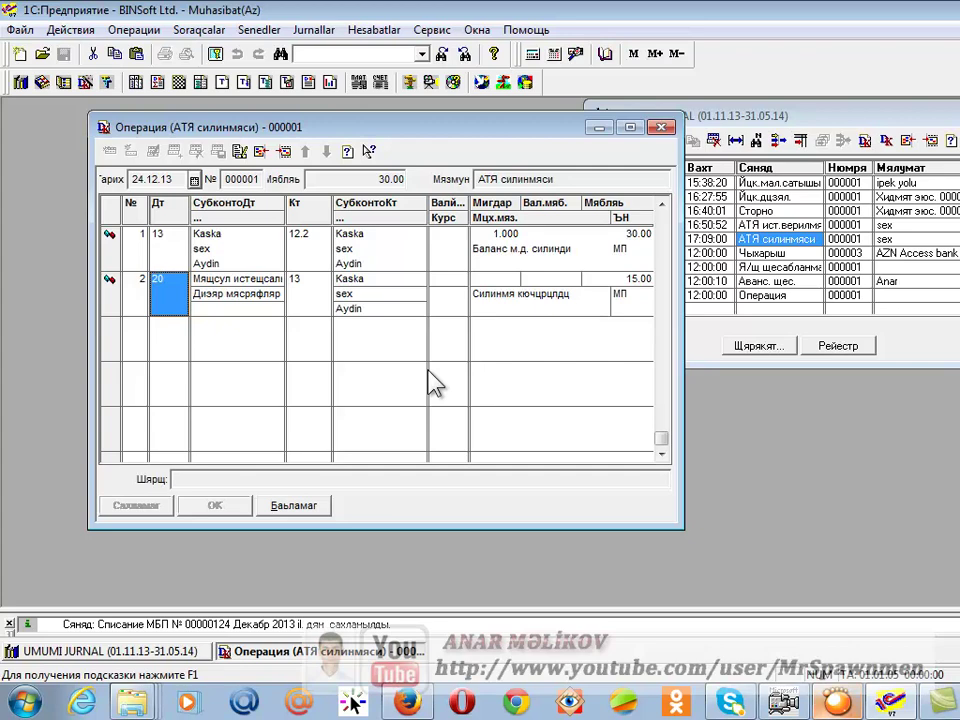
click(661, 127)
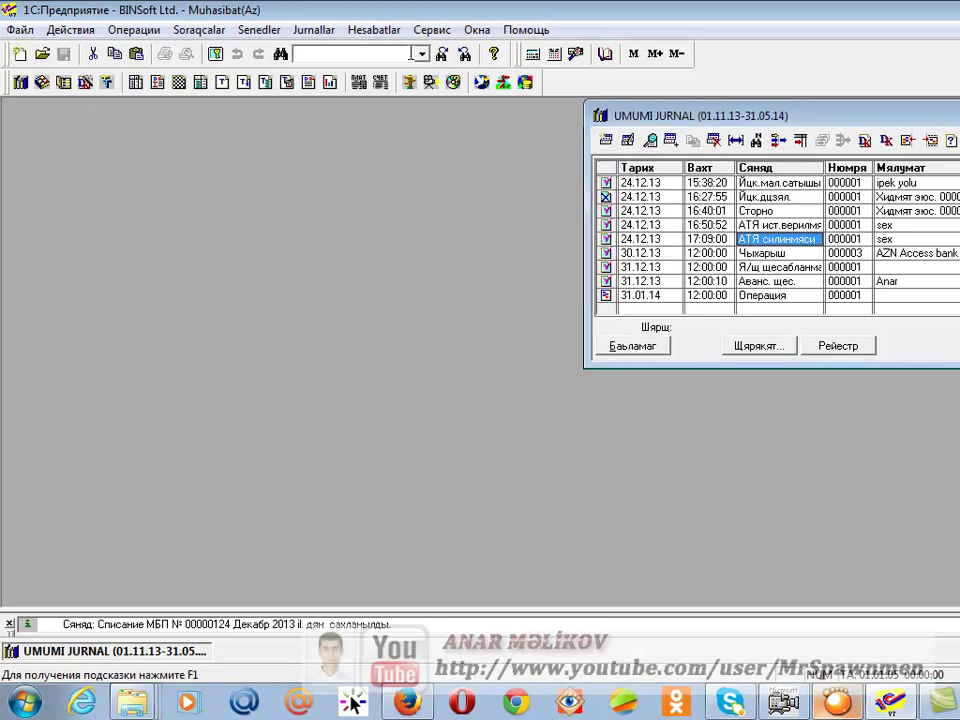
Step: Generate the turnover and balance report for account 13, moving its settings window into full view
click(382, 30)
click(366, 104)
drag(859, 178, 420, 133)
click(272, 453)
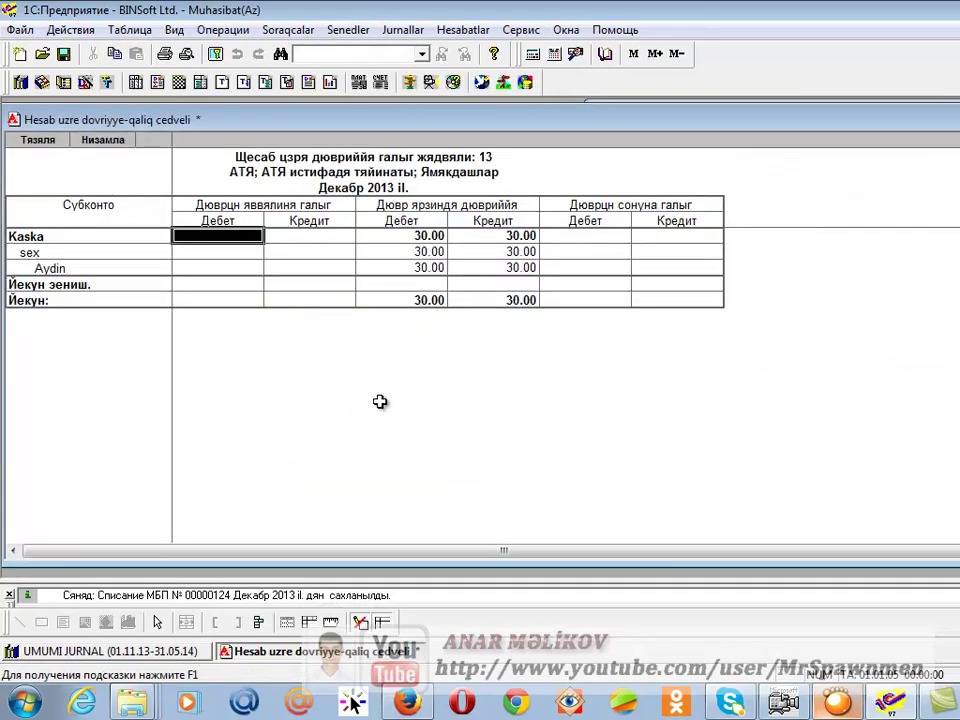
Step: Compare Kaska's debit and credit turnover on account 13, including the employee row, and close the report
click(500, 235)
click(489, 299)
click(495, 237)
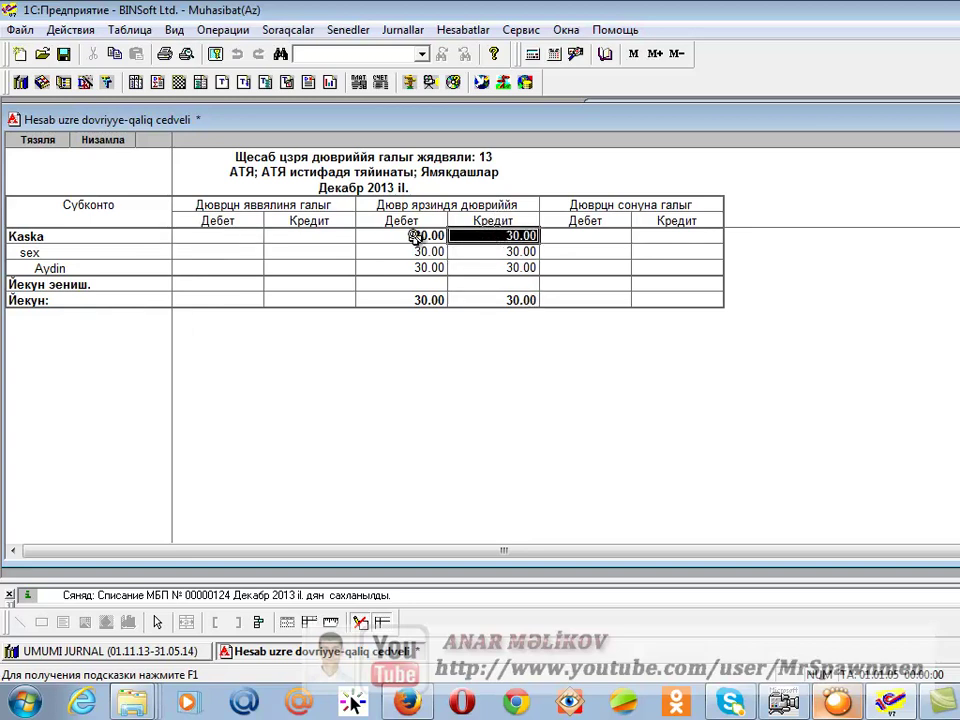
click(418, 267)
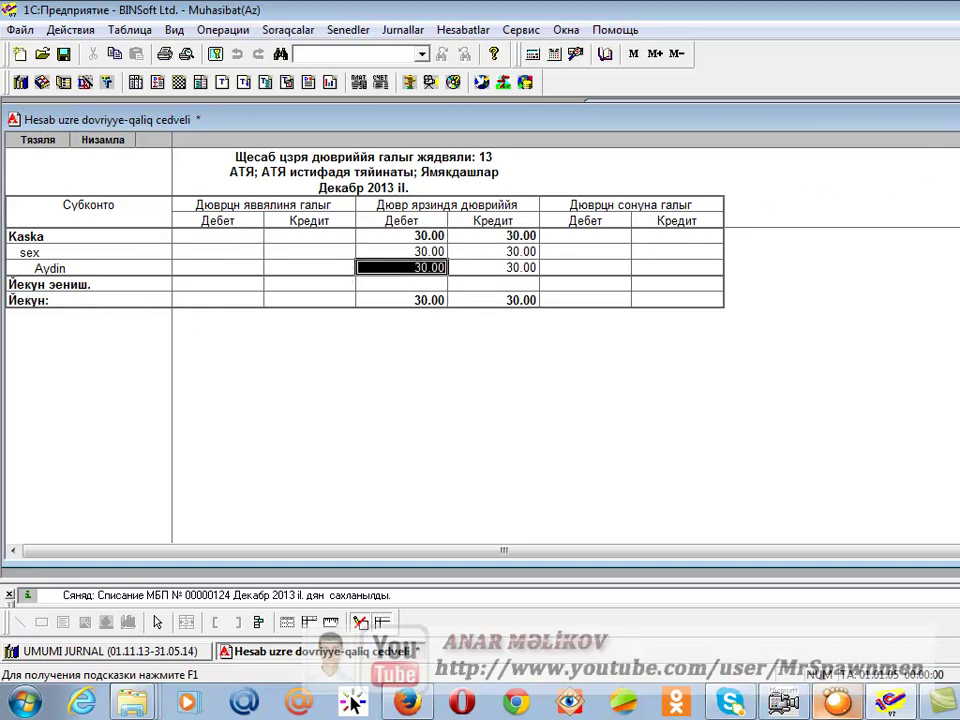
key(Escape)
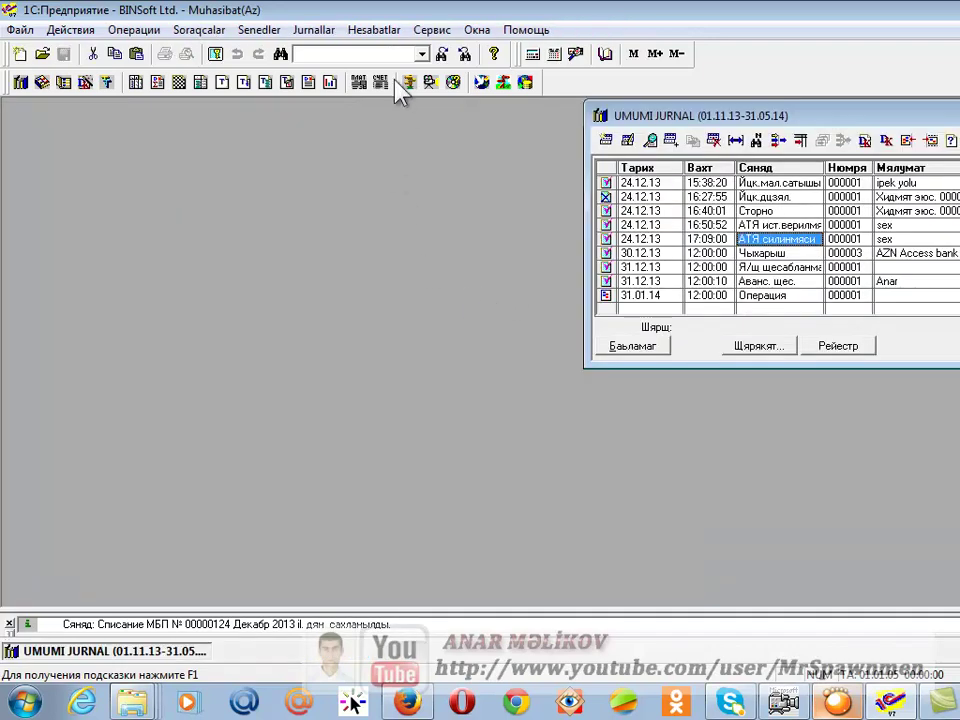
Step: Generate the turnover and balance report for account 12 with the sub-account breakdown enabled
click(378, 29)
click(385, 103)
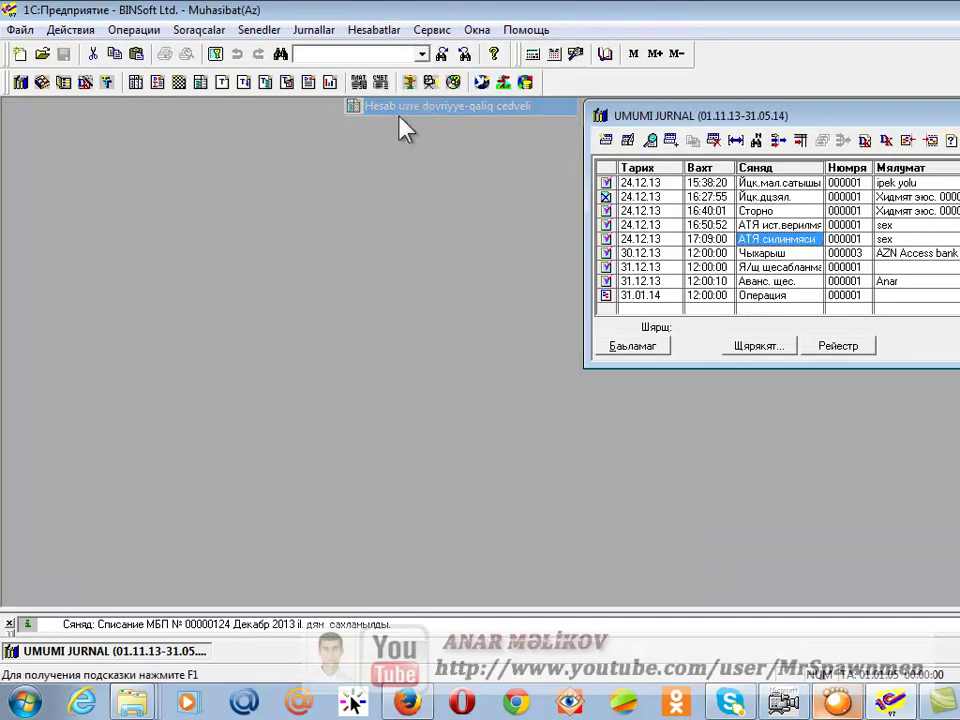
text(13. .)
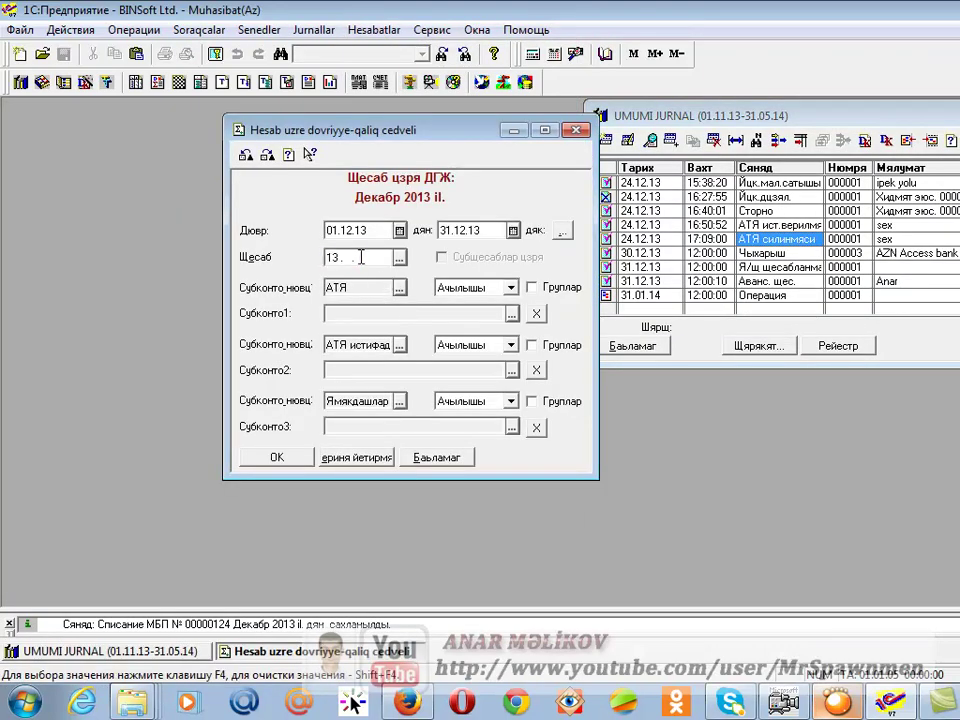
double_click(350, 258)
text(12)
key(Tab)
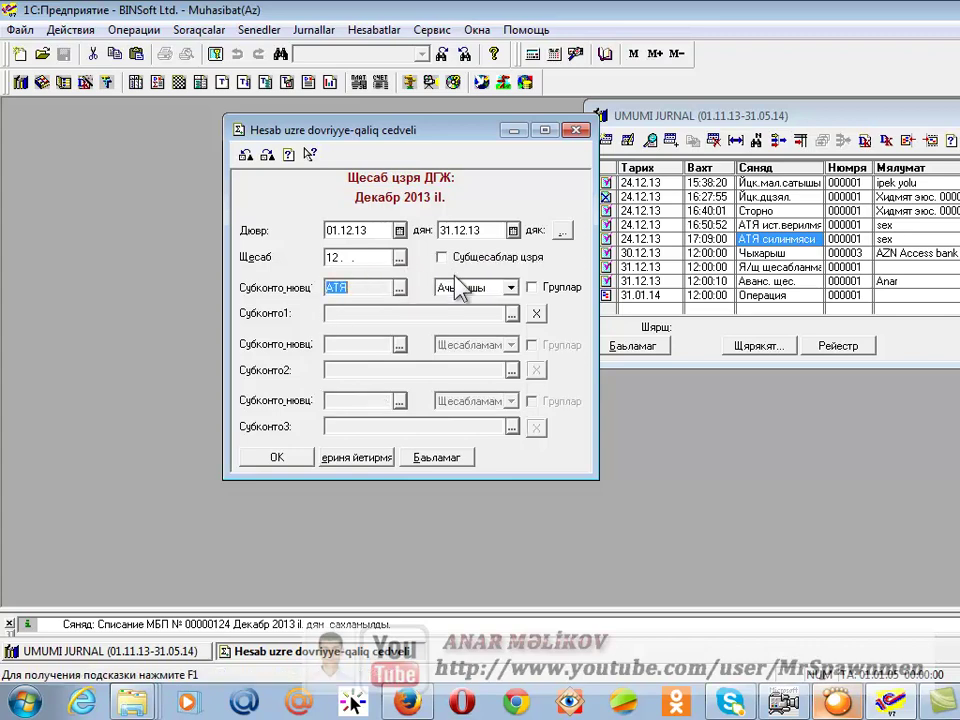
click(460, 260)
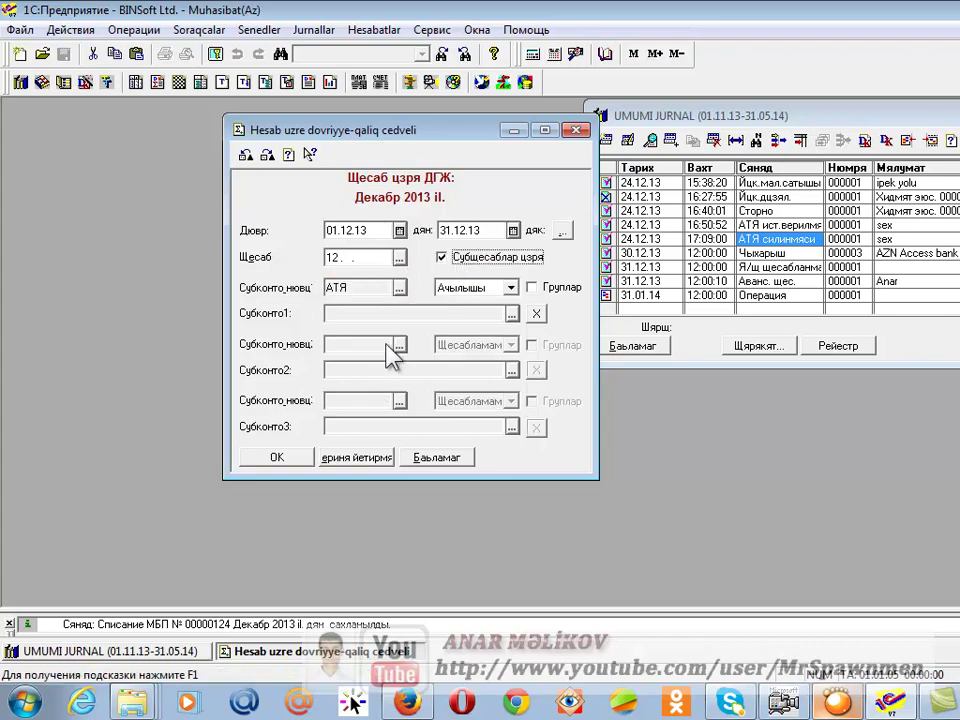
click(280, 458)
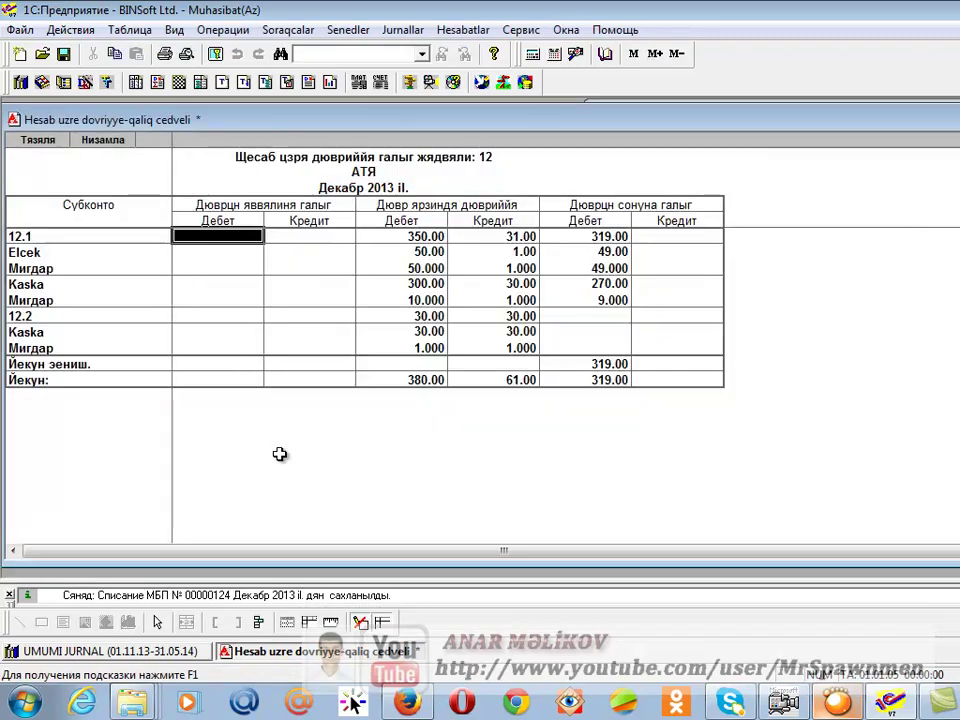
Step: Check Kaska's amount and quantity turnover on sub-account 12.2, view its account card, and close both reports
click(45, 331)
click(489, 332)
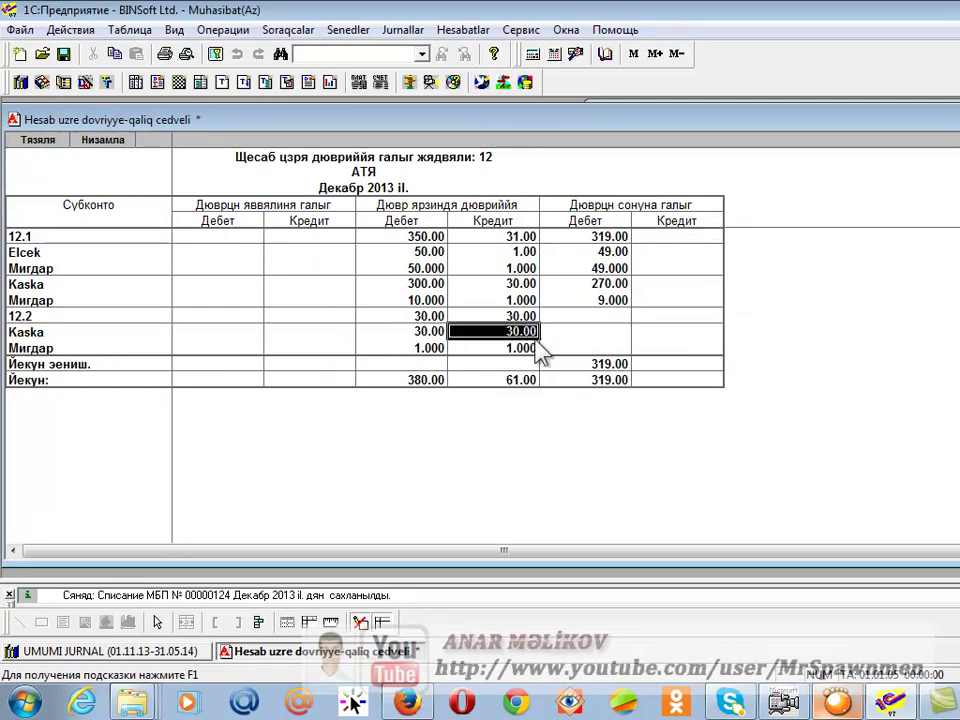
click(572, 331)
click(513, 335)
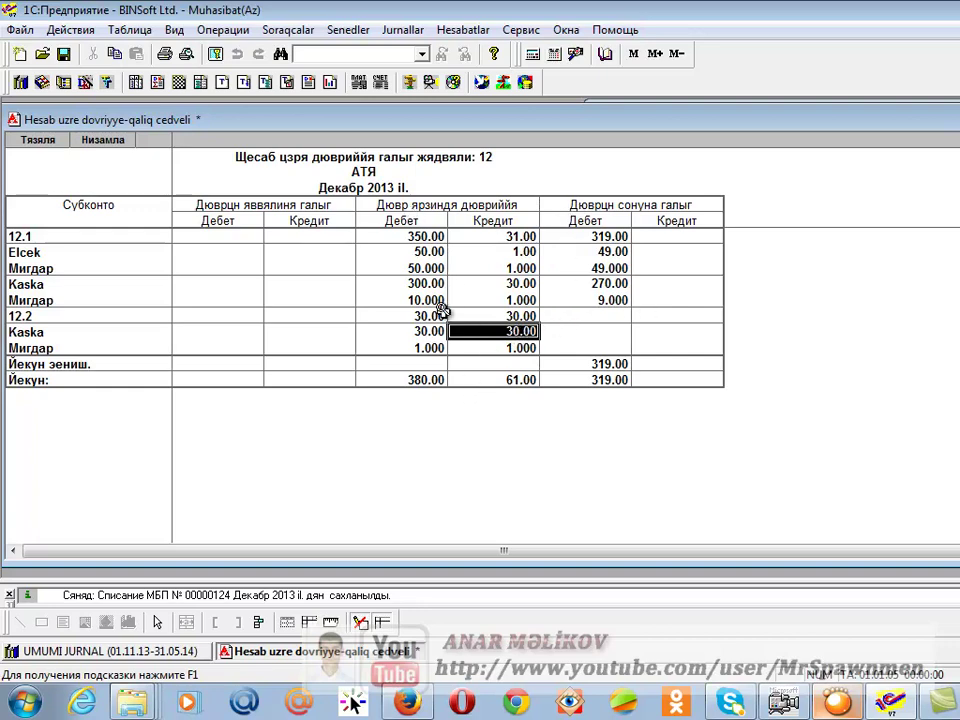
click(525, 347)
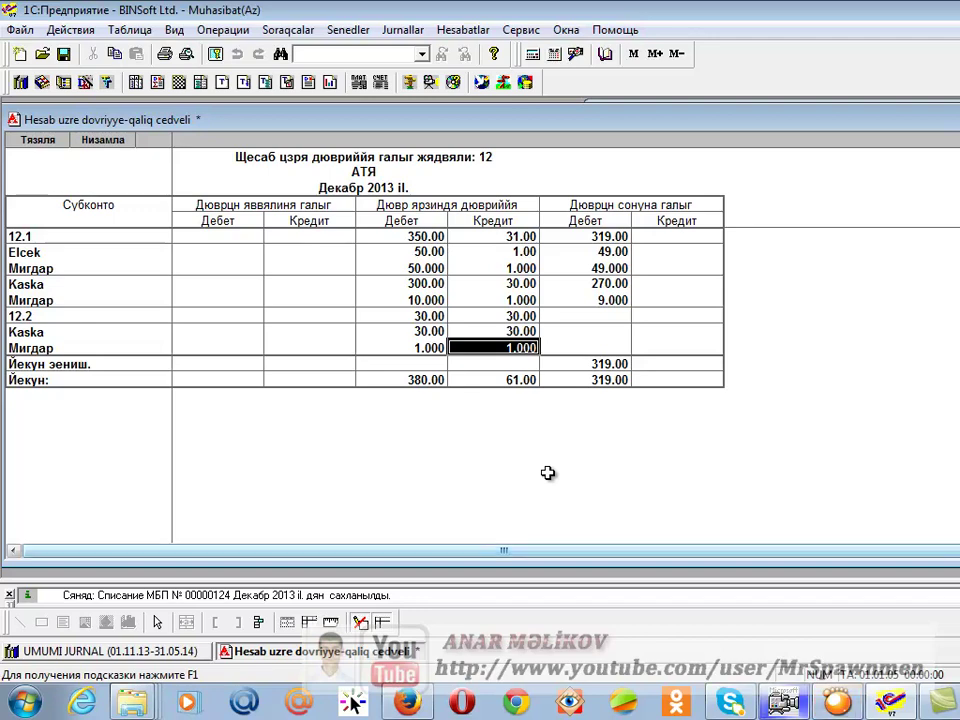
double_click(512, 348)
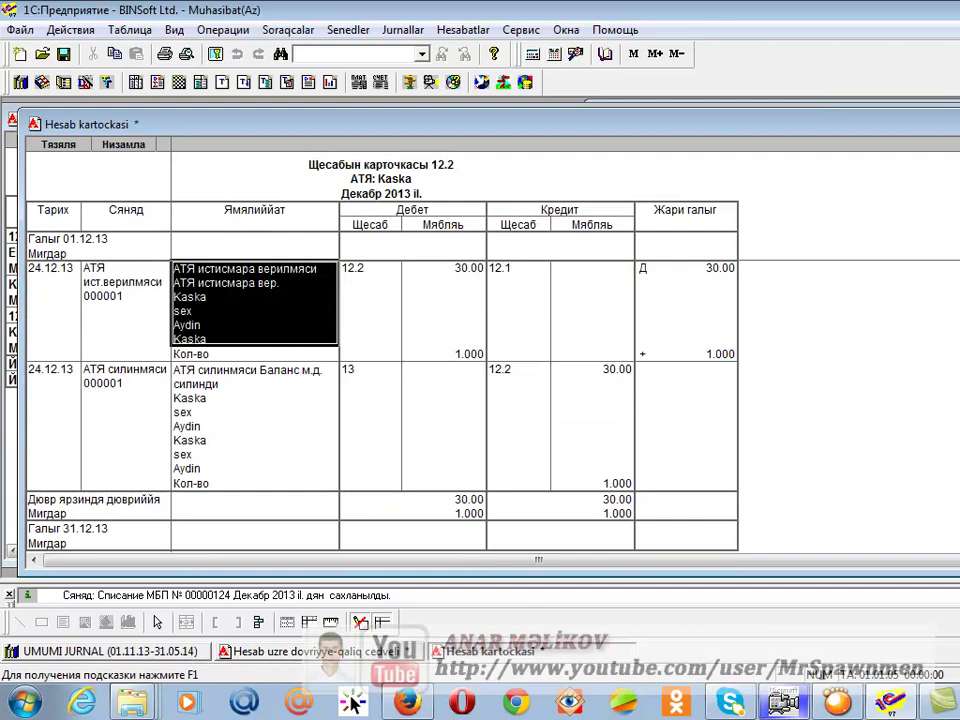
key(Escape)
key(Escape)
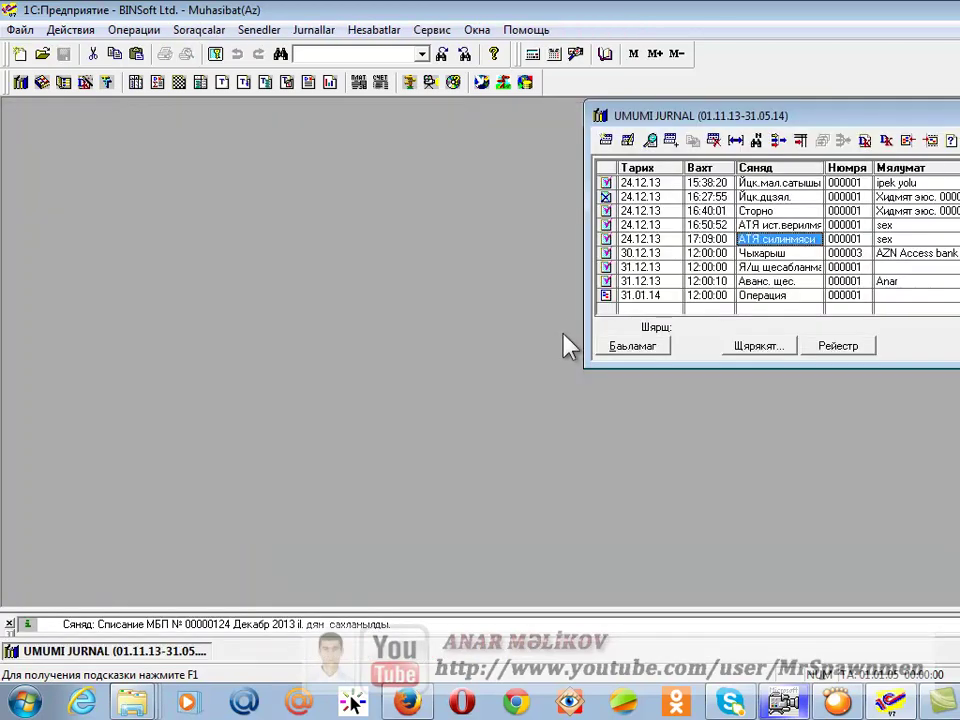